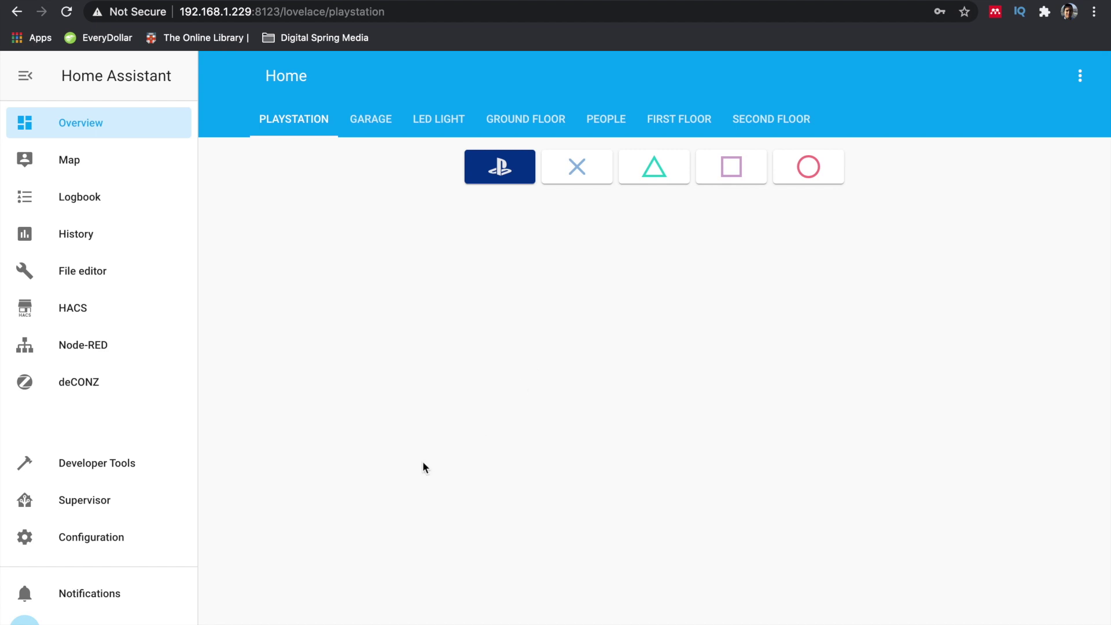
Add the Sony PlayStation 4 integration via the 'sony' search and pass its credentials step
{"action": "left_click", "coordinate": [113, 537]}
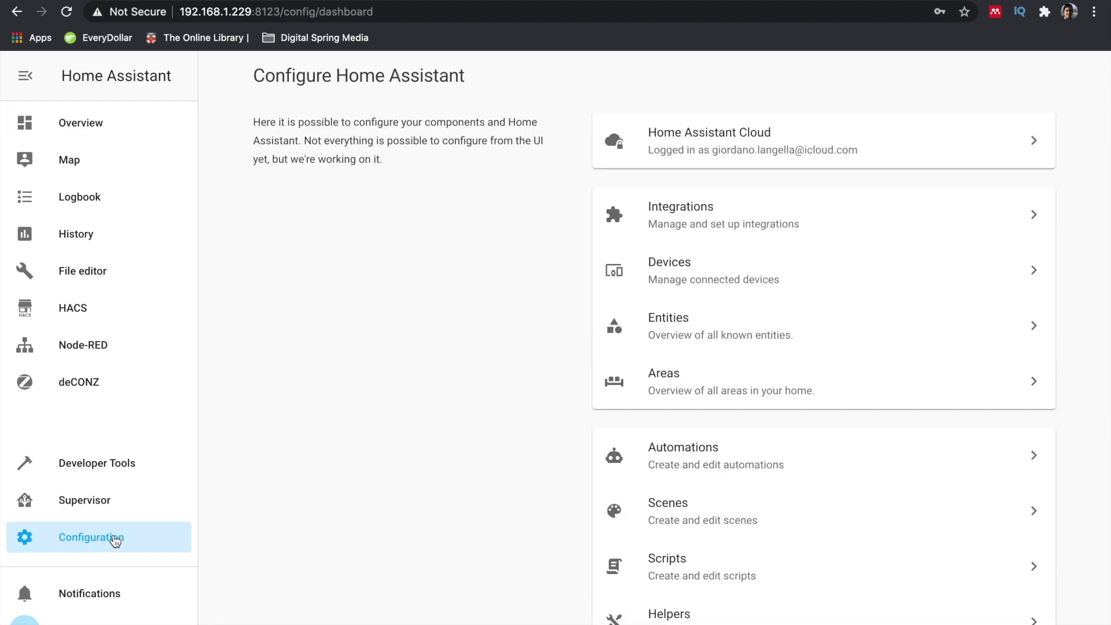
{"action": "left_click", "coordinate": [901, 217]}
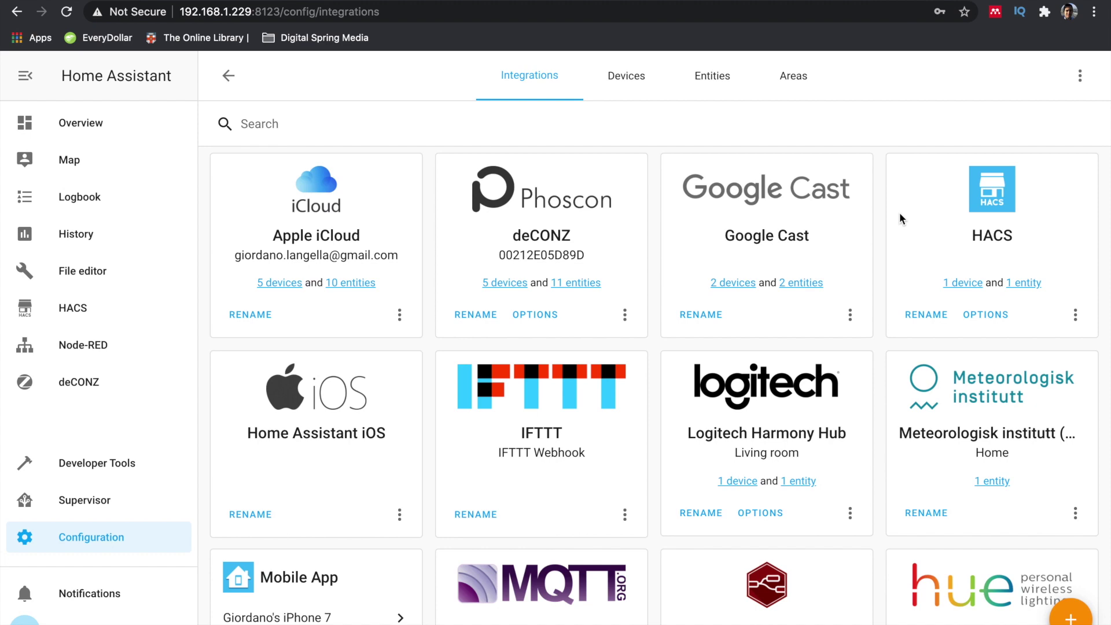
{"action": "left_click", "coordinate": [1084, 613]}
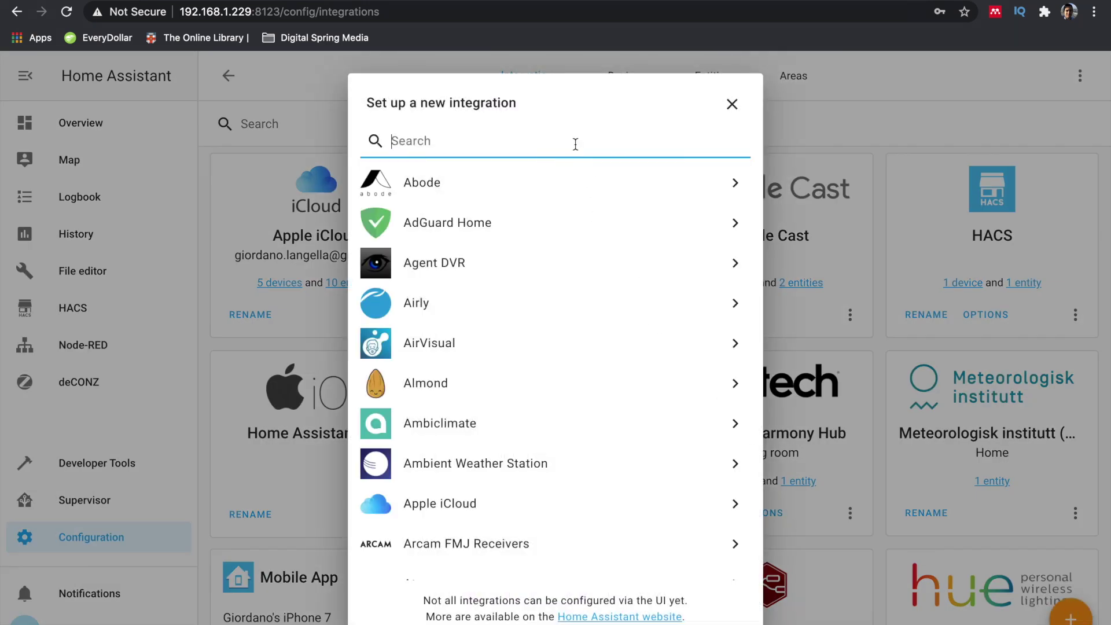
{"action": "type", "text": "sony"}
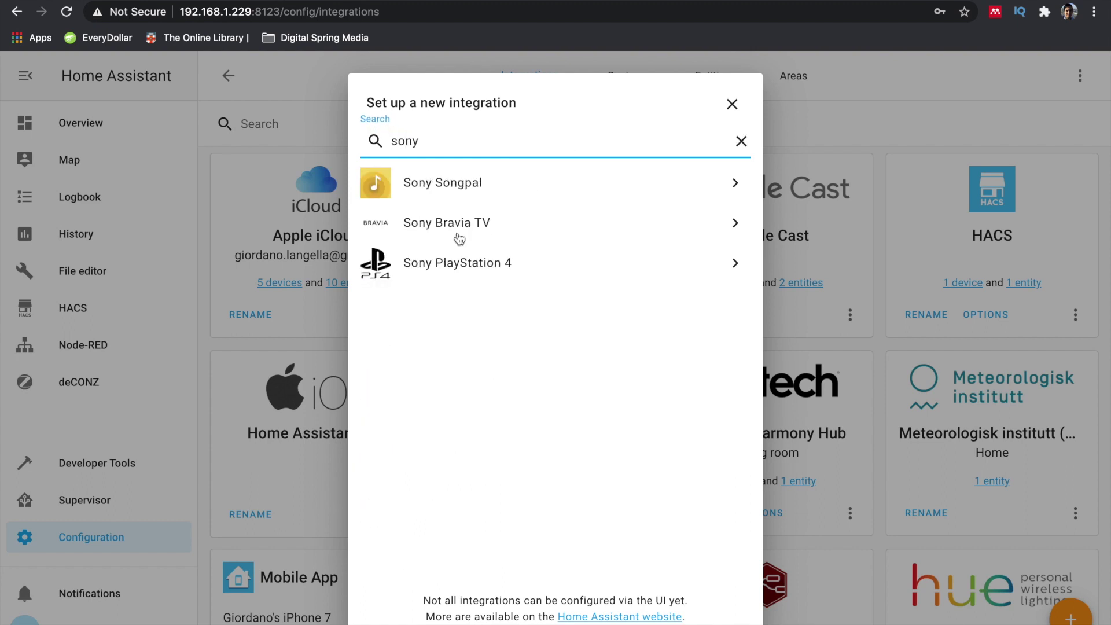
{"action": "left_click", "coordinate": [451, 263]}
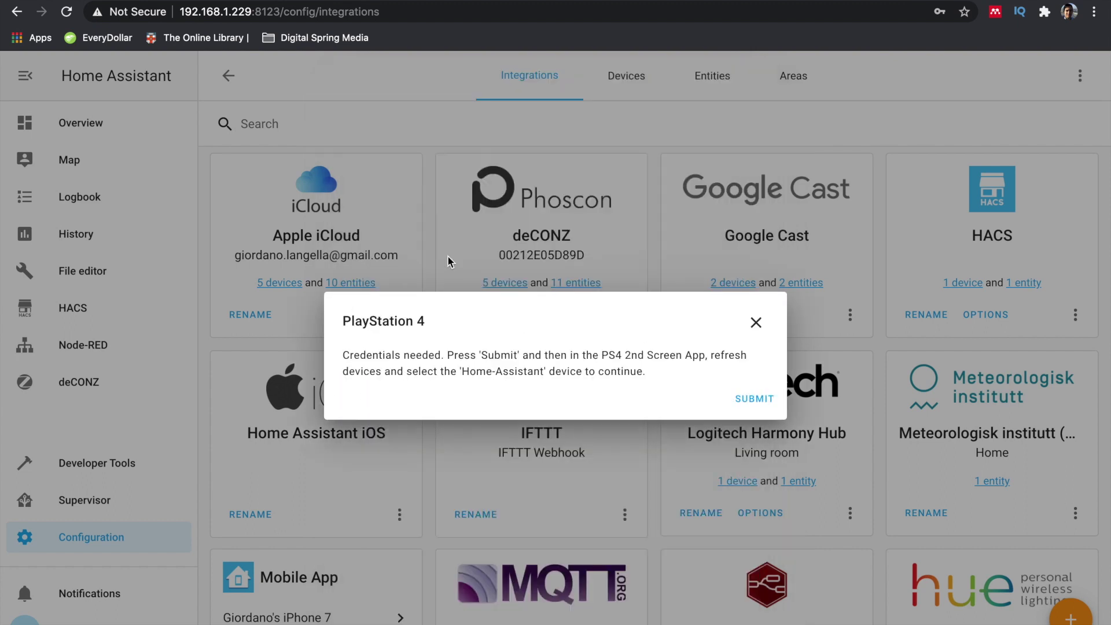
{"action": "left_click_drag", "start_coordinate": [338, 355], "coordinate": [521, 371]}
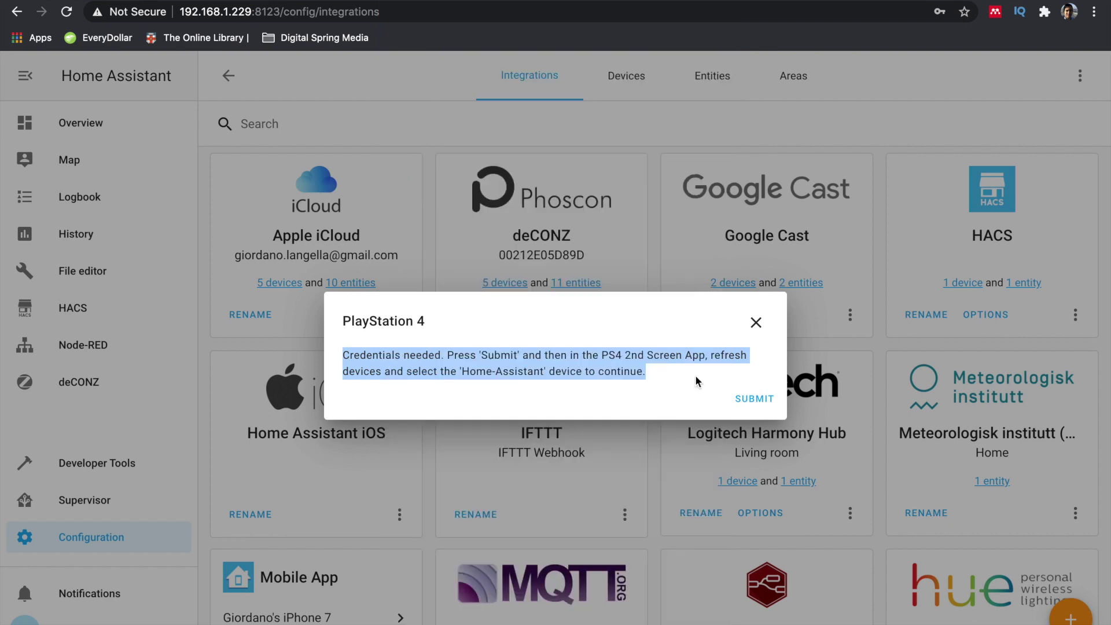
{"action": "left_click", "coordinate": [749, 397]}
Switch the setup to Manual Entry with IP address 192.168.1.70 and submit
{"action": "left_click", "coordinate": [720, 361]}
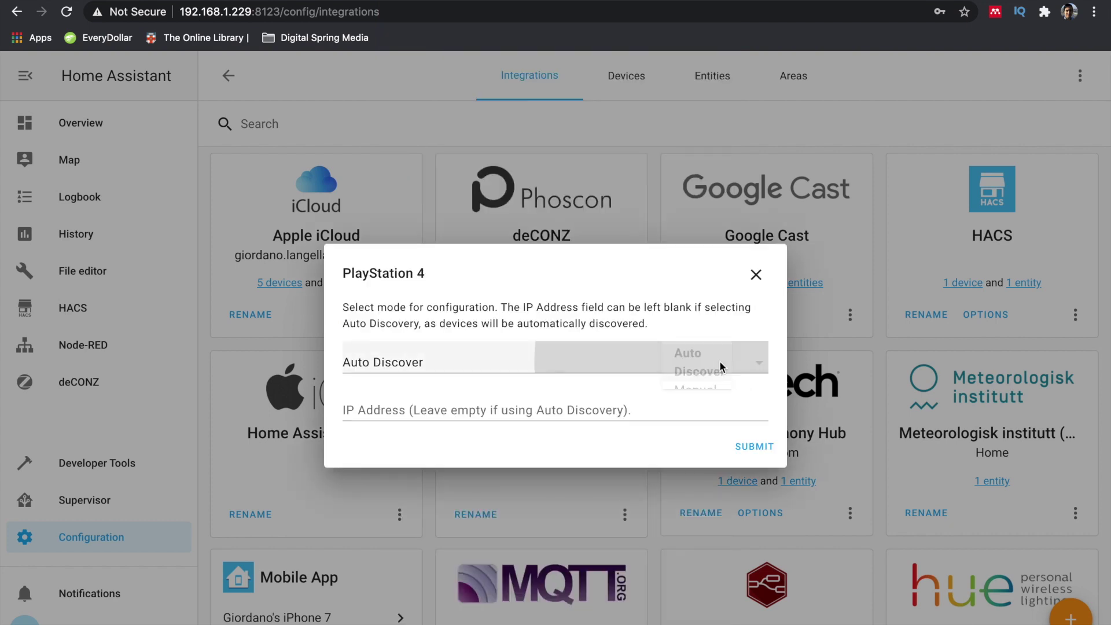
{"action": "left_click", "coordinate": [749, 405]}
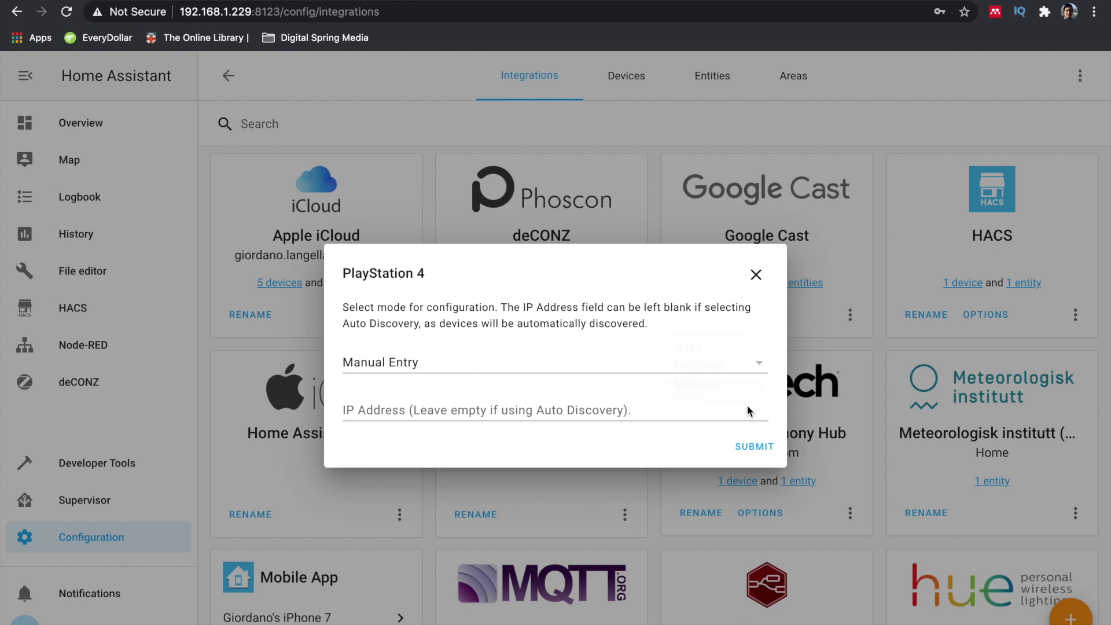
{"action": "left_click", "coordinate": [634, 407]}
{"action": "type", "text": "19"}
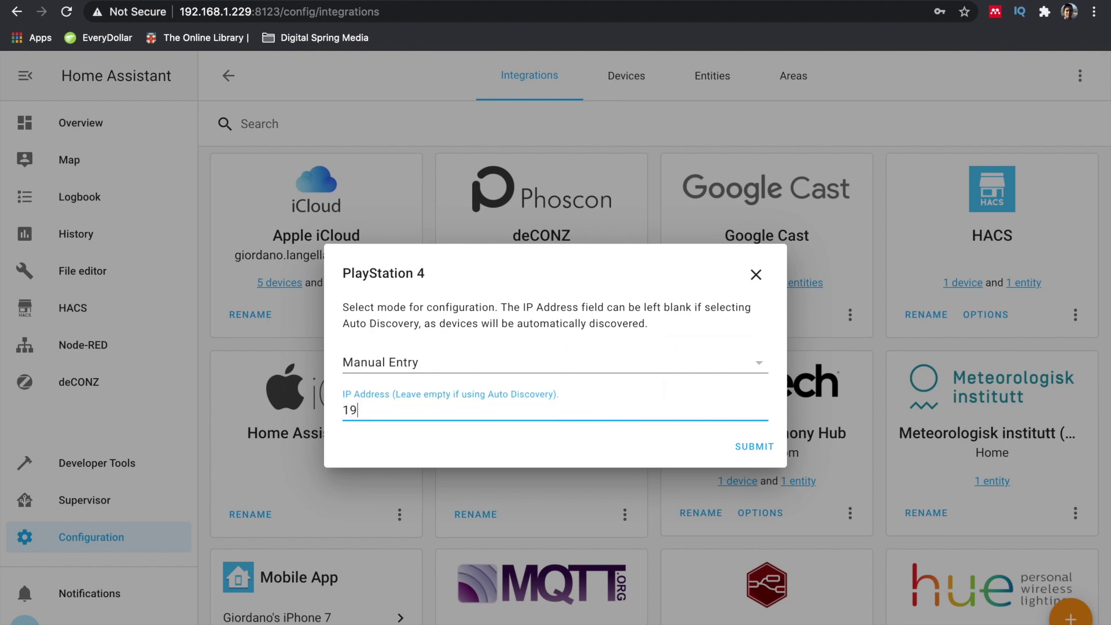
{"action": "type", "text": "2.168.1.700"}
{"action": "key", "text": "BackSpace"}
{"action": "left_click", "coordinate": [746, 452]}
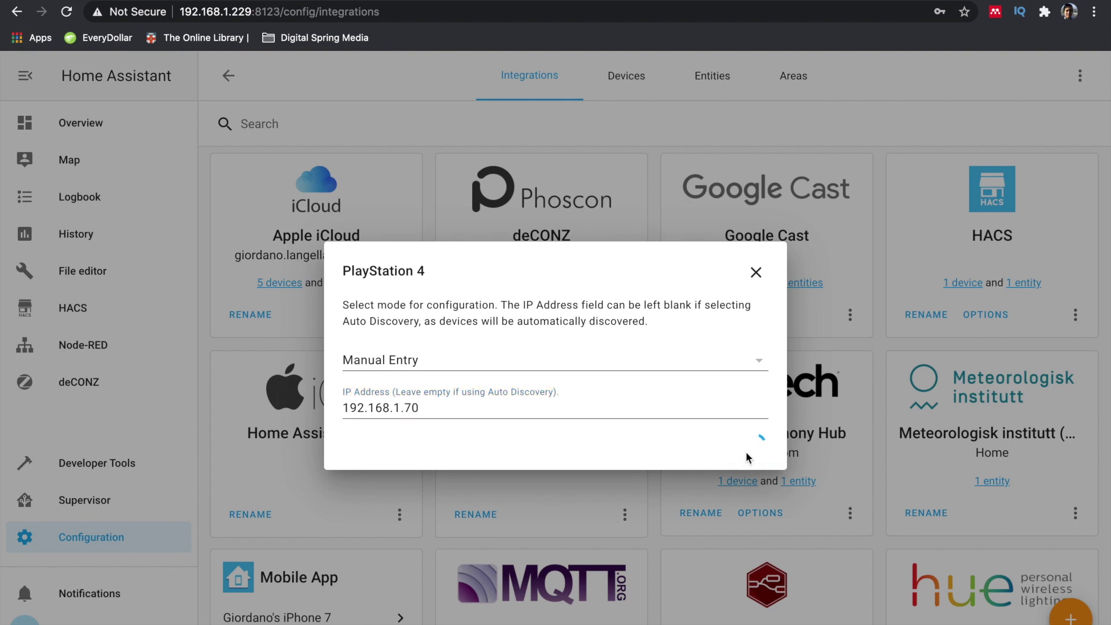
{"action": "left_click", "coordinate": [517, 426]}
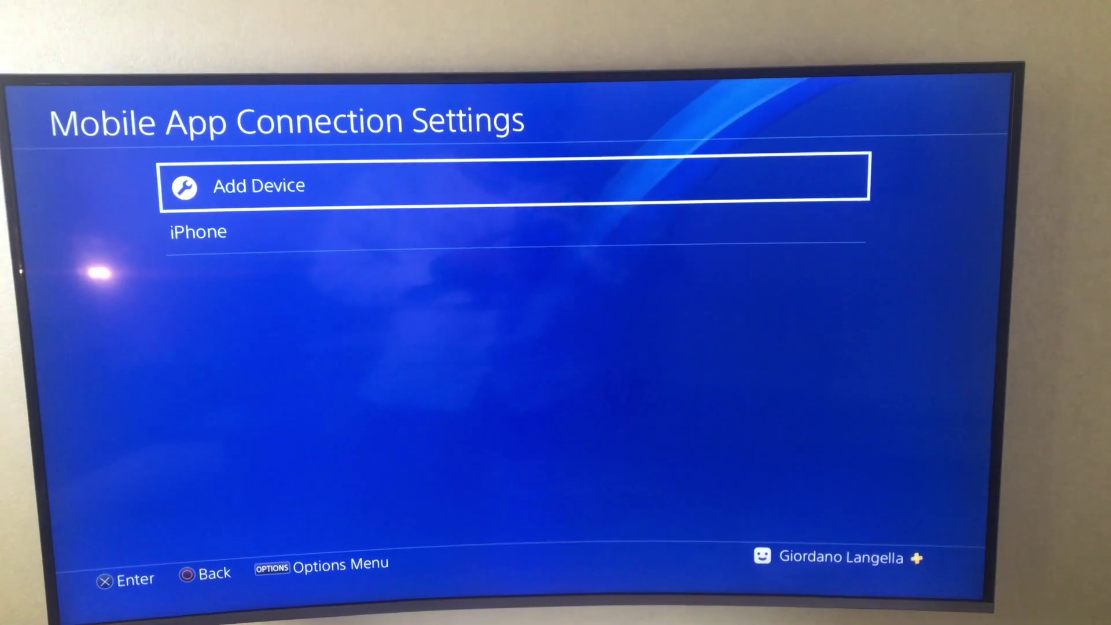
Generate the PS4's Add Device pairing code and enter it as the integration's PIN
{"action": "key", "text": "Return"}
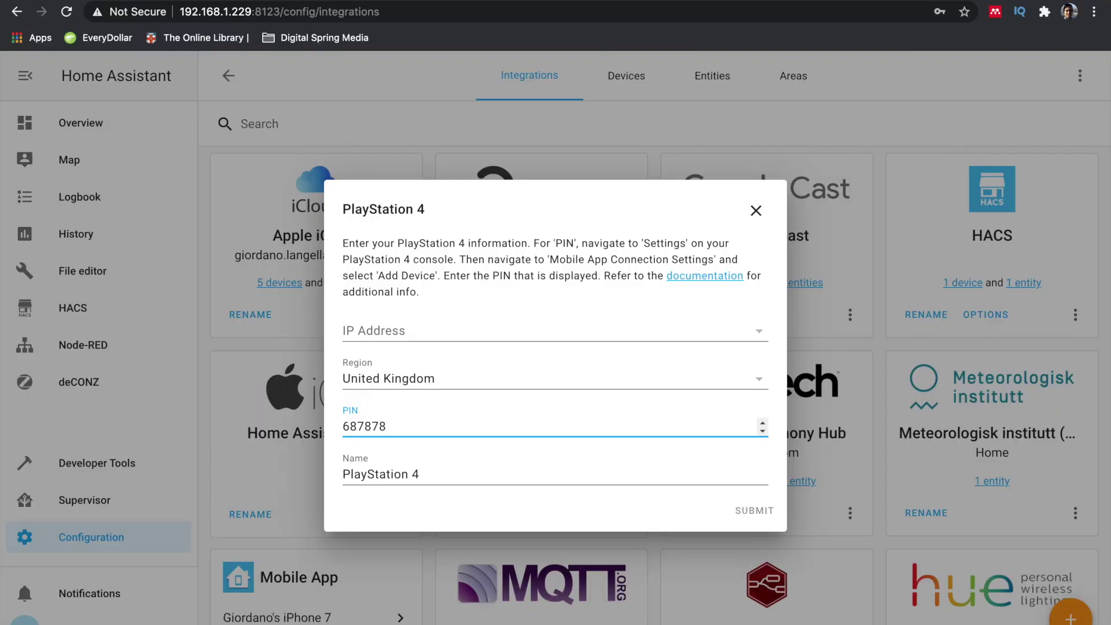
{"action": "type", "text": "52"}
Submit the PlayStation 4 details with 192.168.1.70 chosen as the IP address
{"action": "left_click", "coordinate": [482, 468]}
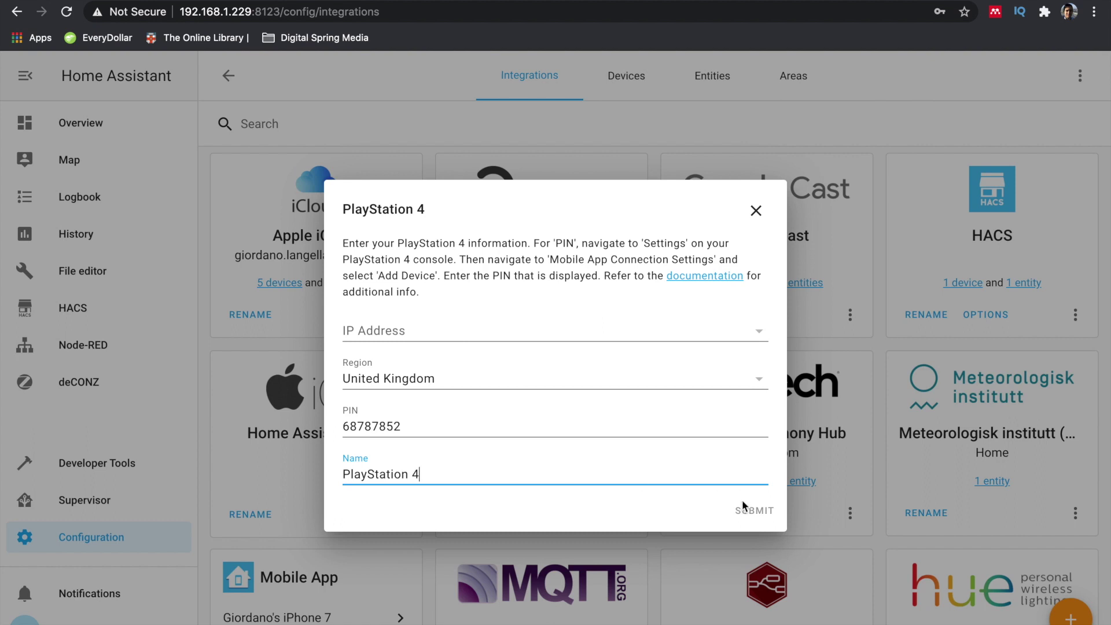
{"action": "left_click", "coordinate": [748, 512]}
{"action": "left_click", "coordinate": [531, 329]}
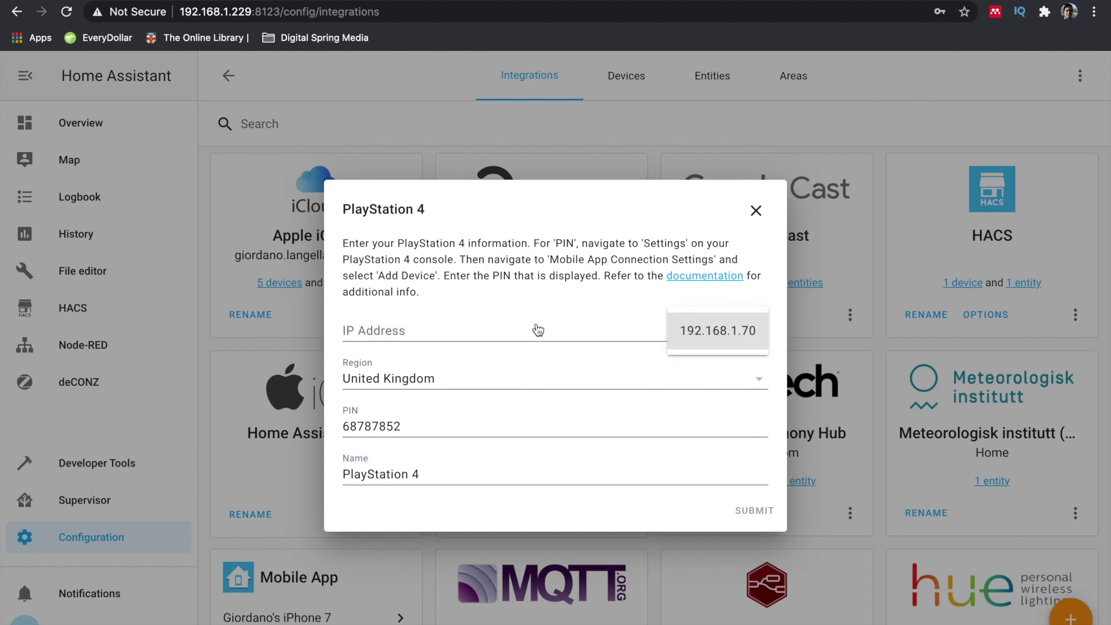
{"action": "left_click", "coordinate": [707, 337]}
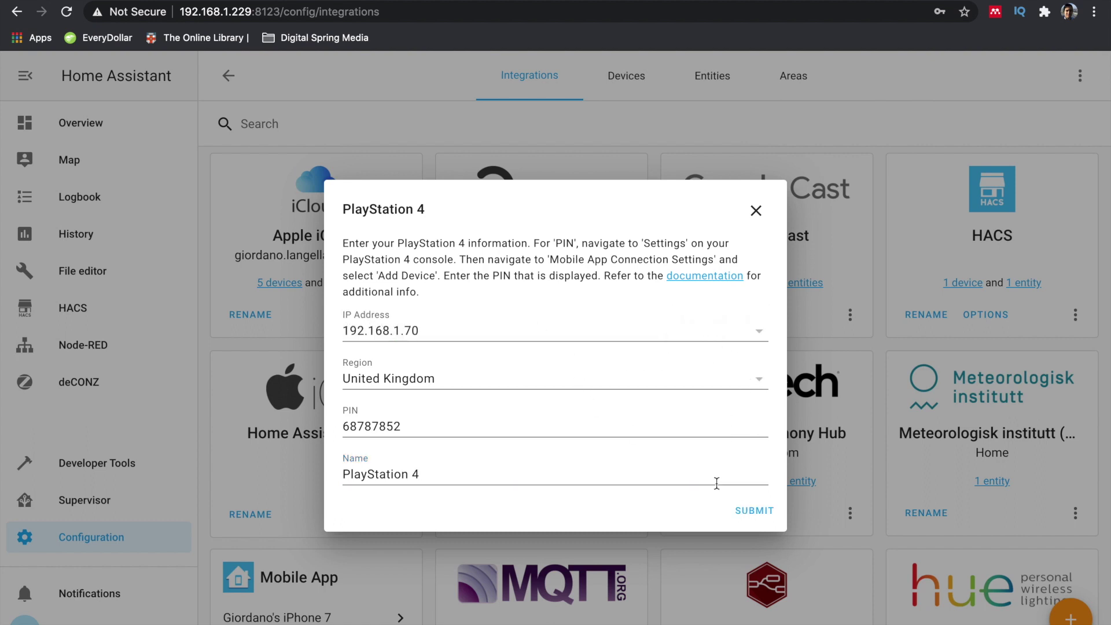
{"action": "left_click", "coordinate": [753, 511]}
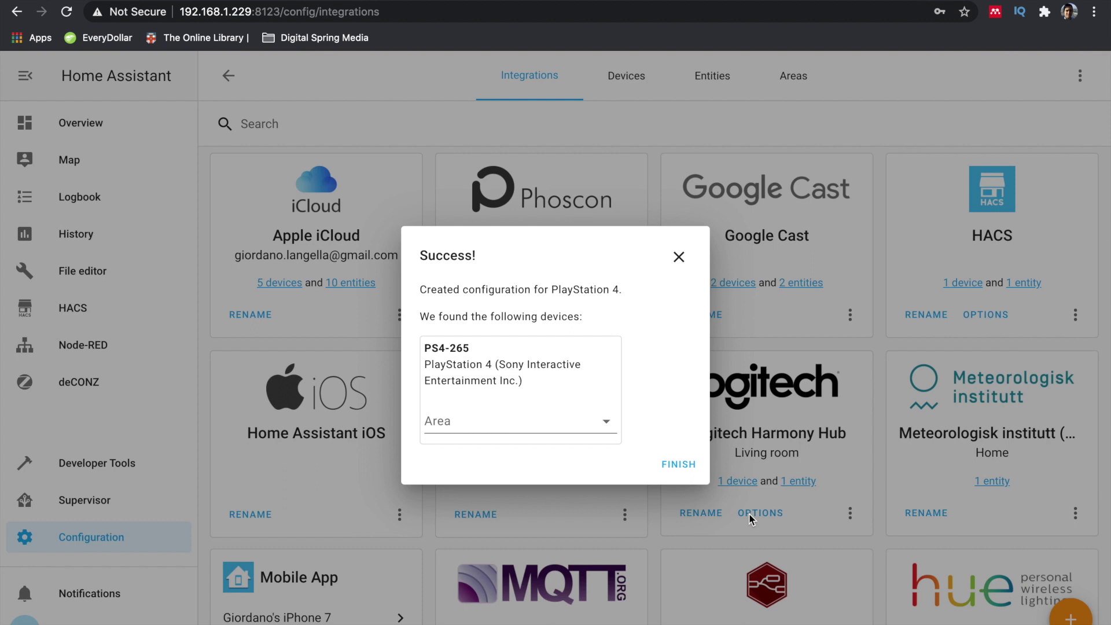
Assign the PS4-265 device to the Living Room area and finish setup
{"action": "left_click", "coordinate": [532, 425]}
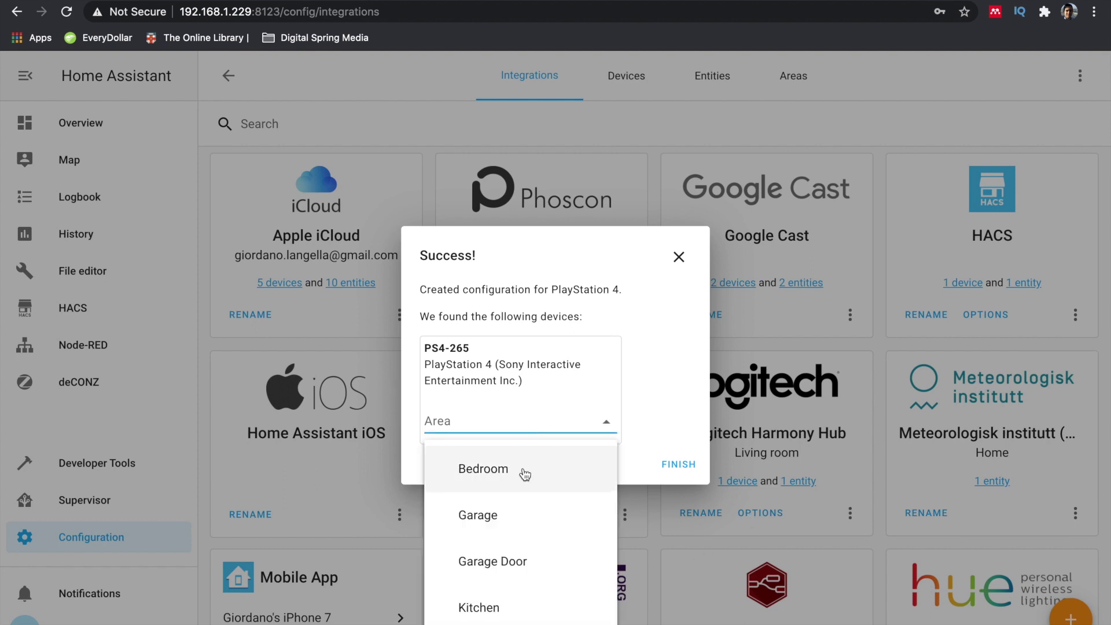
{"action": "scroll", "coordinate": [533, 556], "scroll_direction": "down", "scroll_amount": 3}
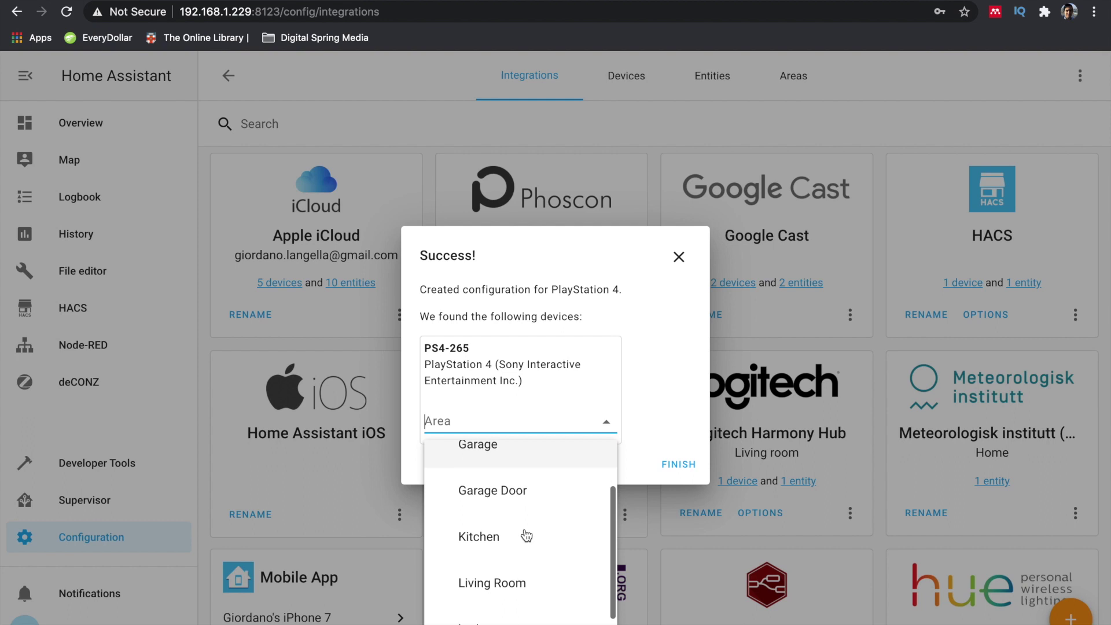
{"action": "left_click", "coordinate": [522, 579]}
{"action": "left_click", "coordinate": [678, 464]}
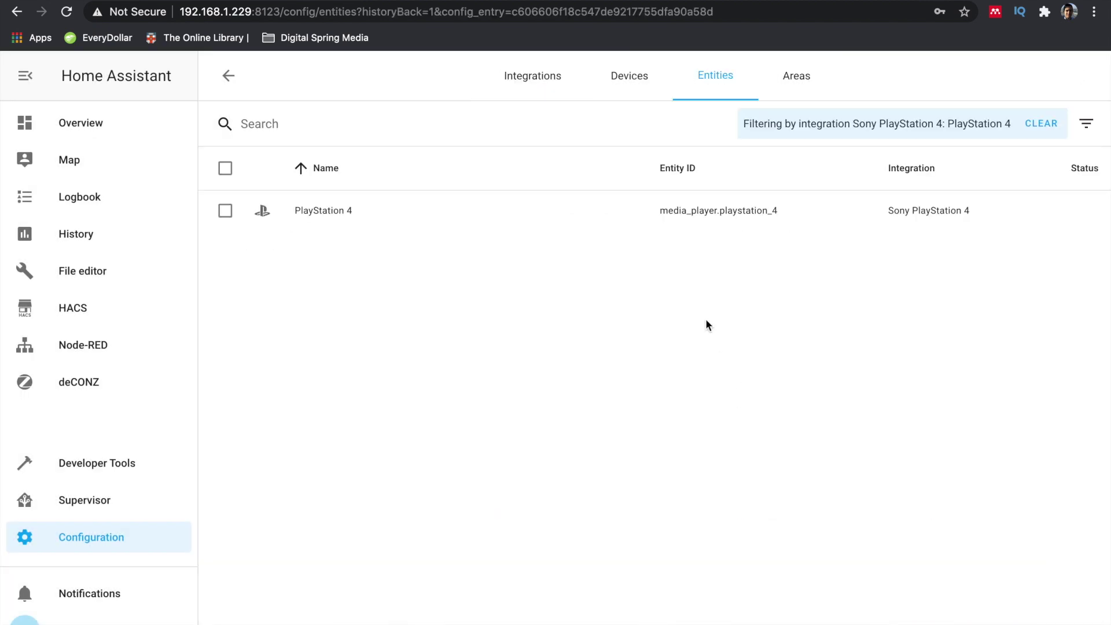
Check the entity ID media_player.playstation_4, then return to the PlayStation dashboard
{"action": "left_click_drag", "start_coordinate": [657, 212], "coordinate": [797, 218]}
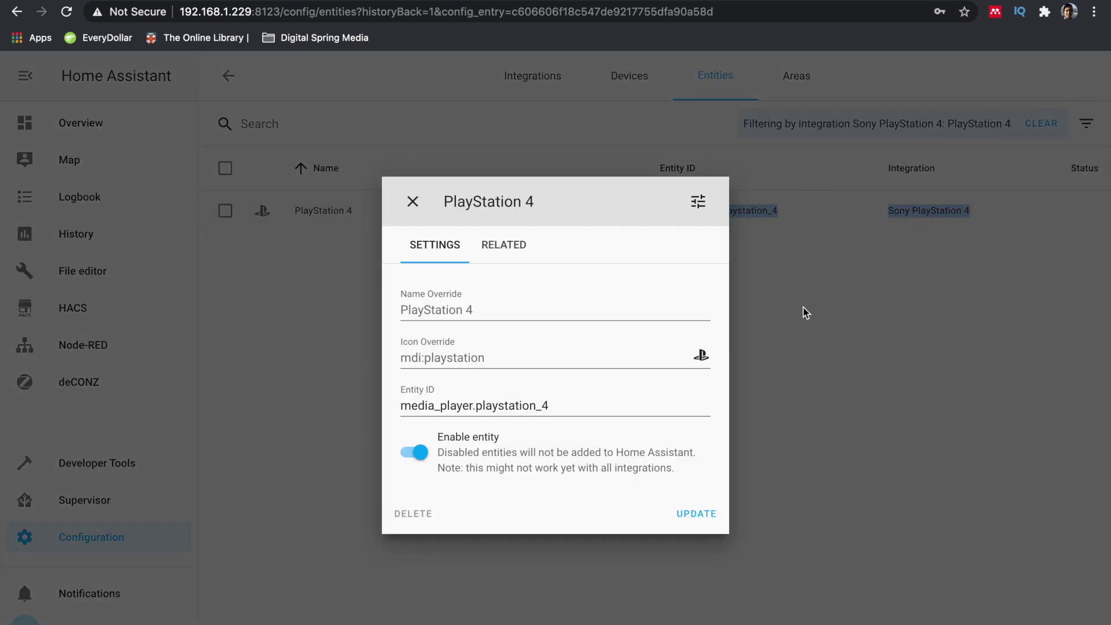
{"action": "left_click", "coordinate": [413, 201]}
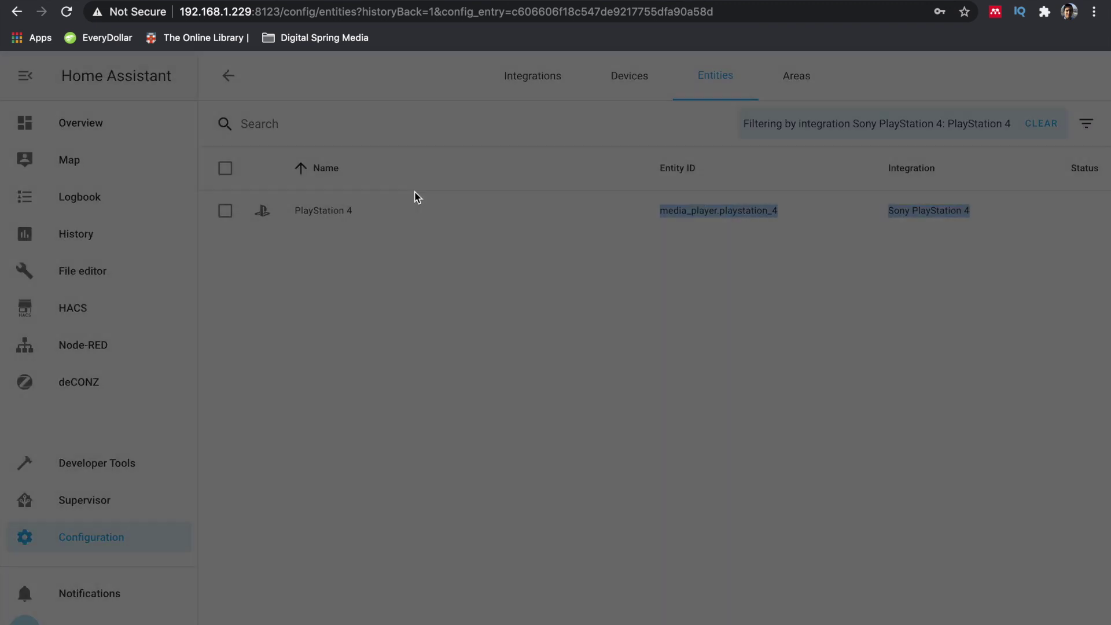
{"action": "mouse_move", "coordinate": [418, 0]}
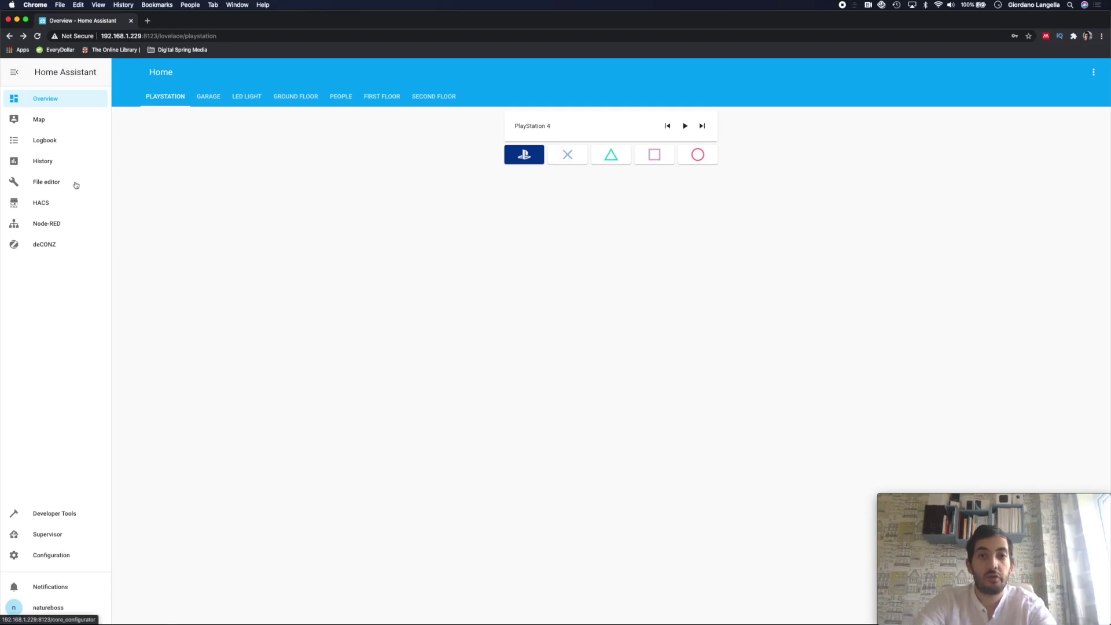
{"action": "left_click", "coordinate": [47, 182]}
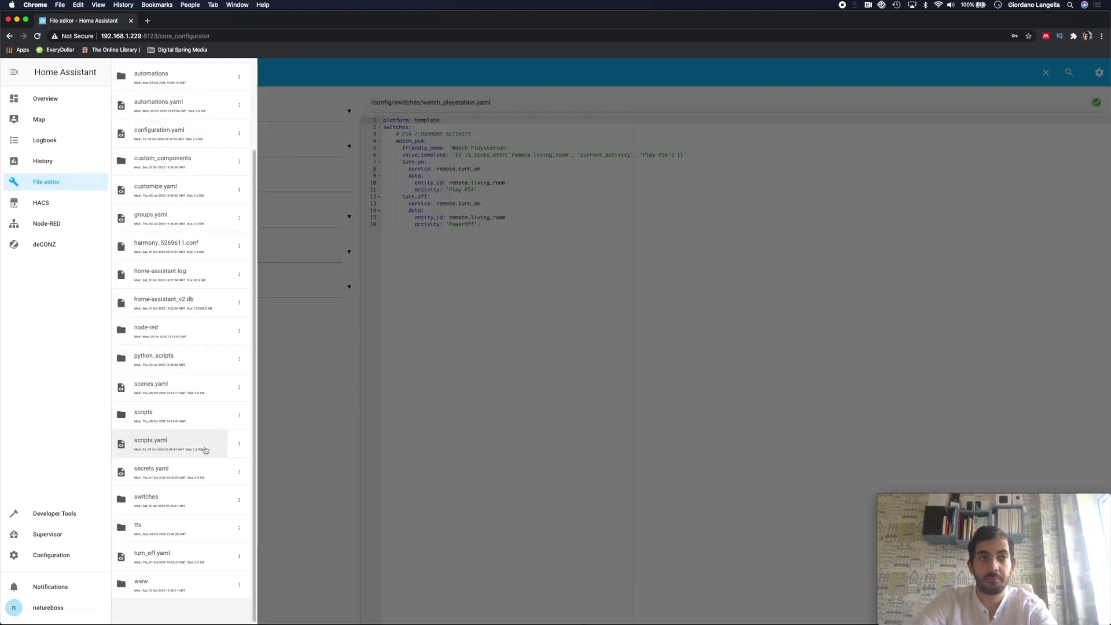
{"action": "left_click", "coordinate": [206, 450]}
{"action": "left_click_drag", "start_coordinate": [383, 273], "coordinate": [480, 275]}
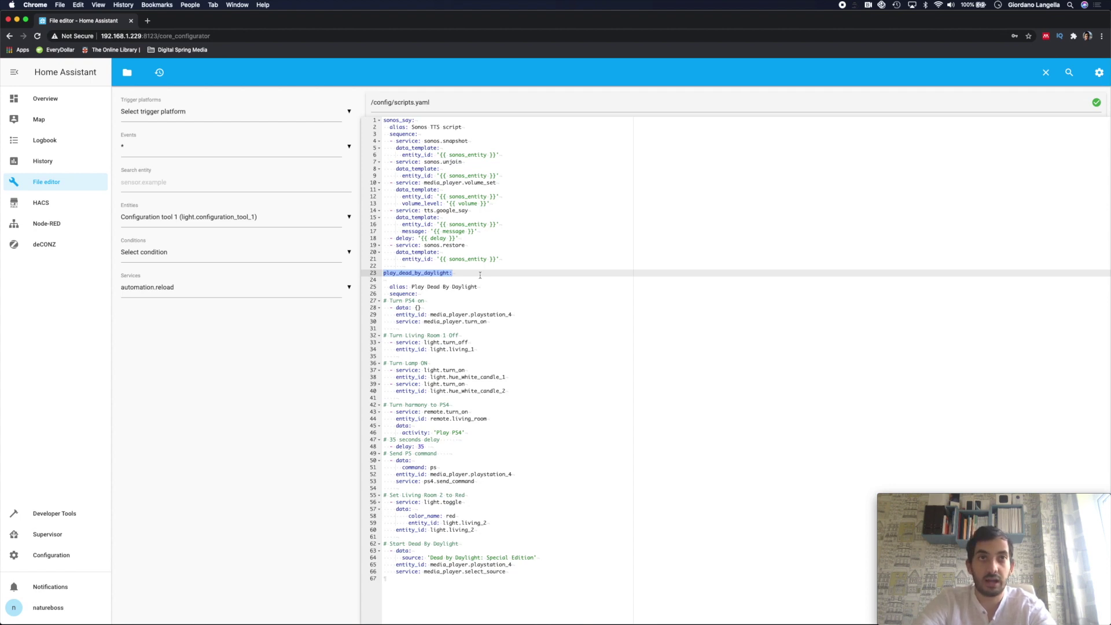
{"action": "left_click", "coordinate": [434, 280]}
{"action": "left_click_drag", "start_coordinate": [389, 288], "coordinate": [503, 287]}
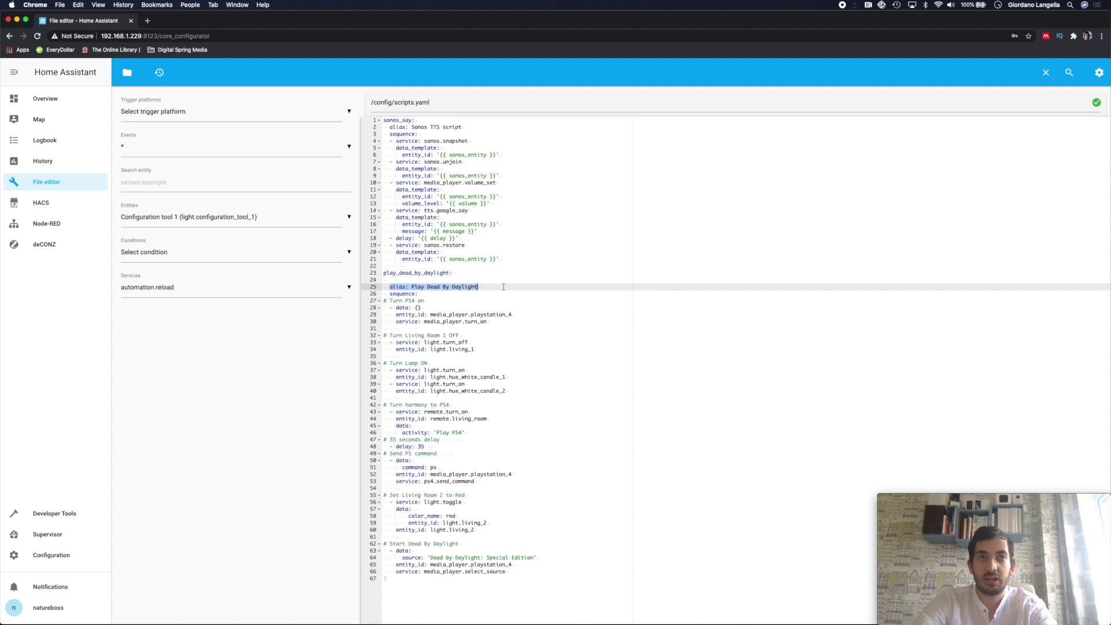
{"action": "left_click", "coordinate": [495, 295]}
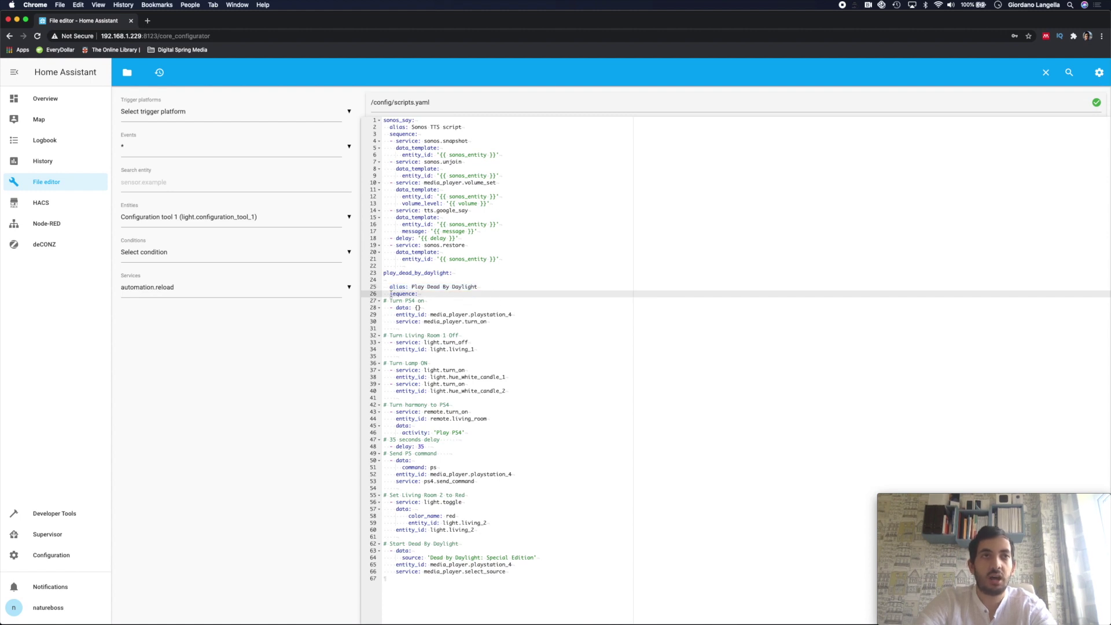
{"action": "key", "text": "shift+End"}
{"action": "left_click", "coordinate": [457, 295]}
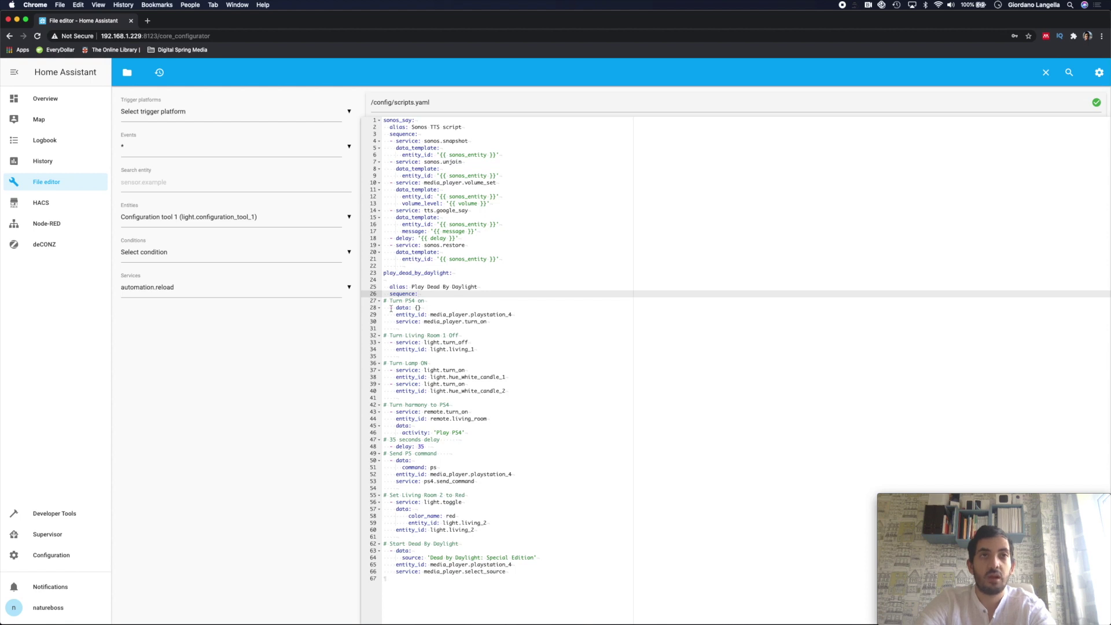
{"action": "left_click_drag", "start_coordinate": [390, 301], "coordinate": [536, 324]}
{"action": "left_click", "coordinate": [535, 324]}
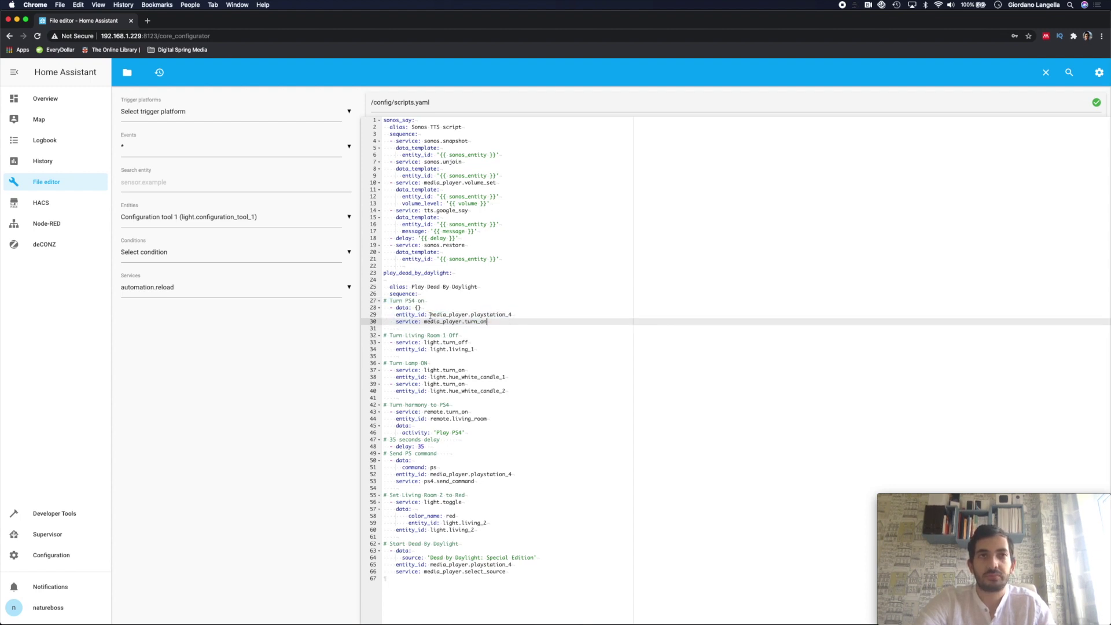
{"action": "left_click_drag", "start_coordinate": [430, 316], "coordinate": [524, 314]}
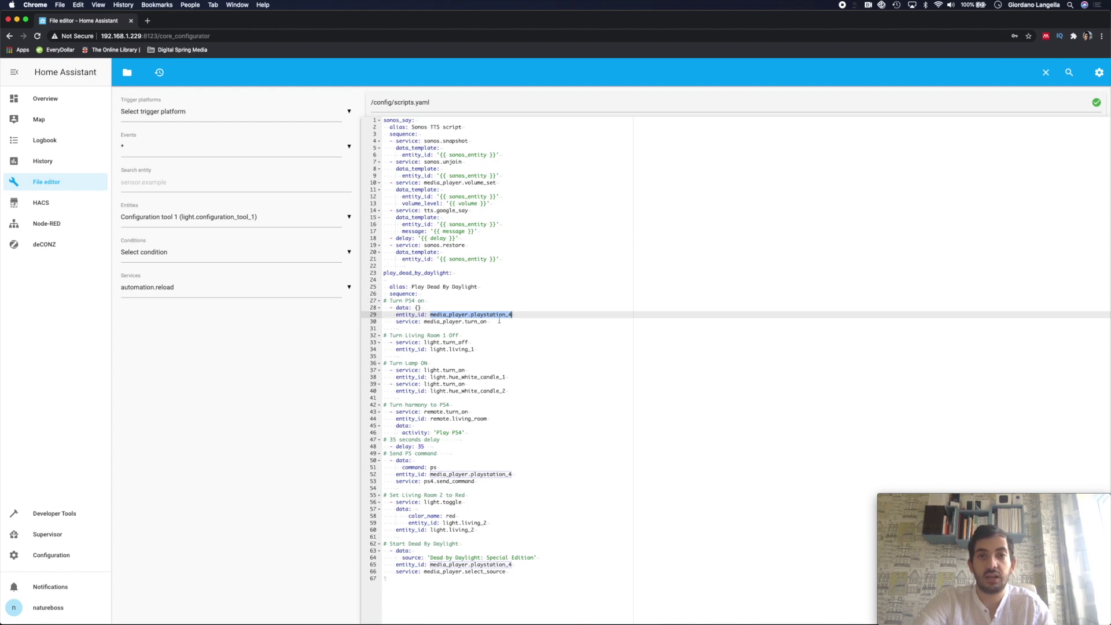
{"action": "left_click", "coordinate": [486, 348]}
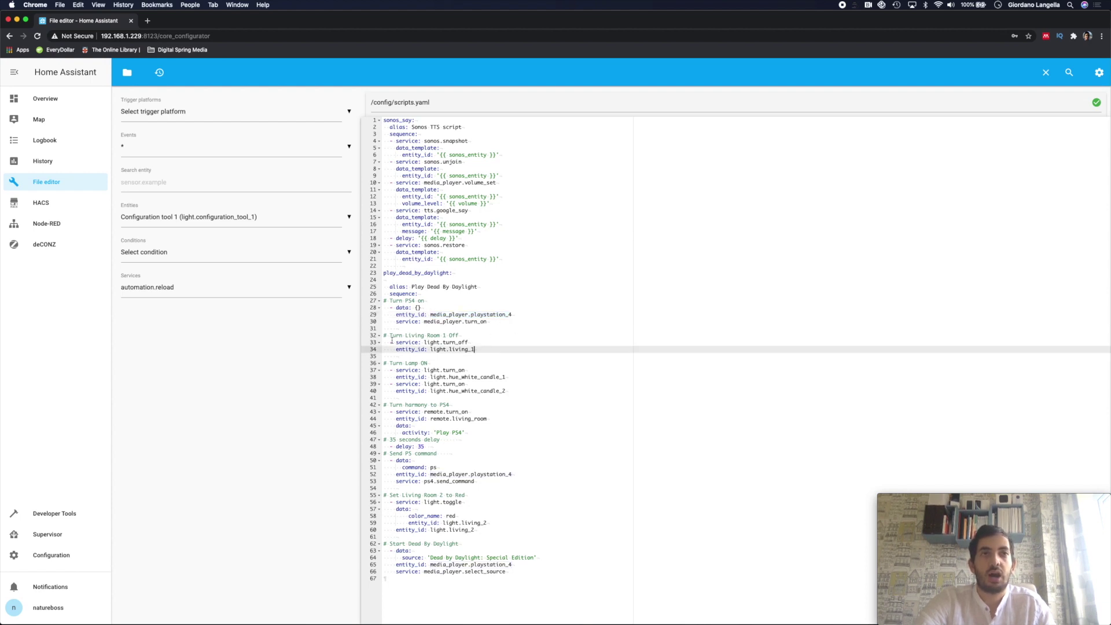
{"action": "left_click_drag", "start_coordinate": [385, 336], "coordinate": [491, 346]}
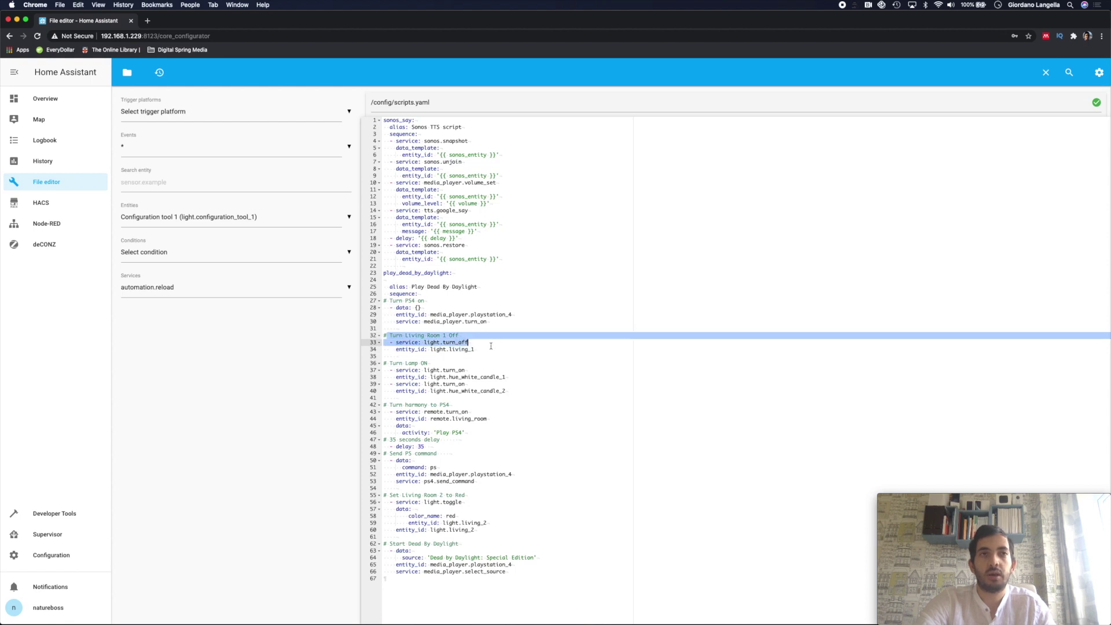
{"action": "left_click", "coordinate": [490, 348]}
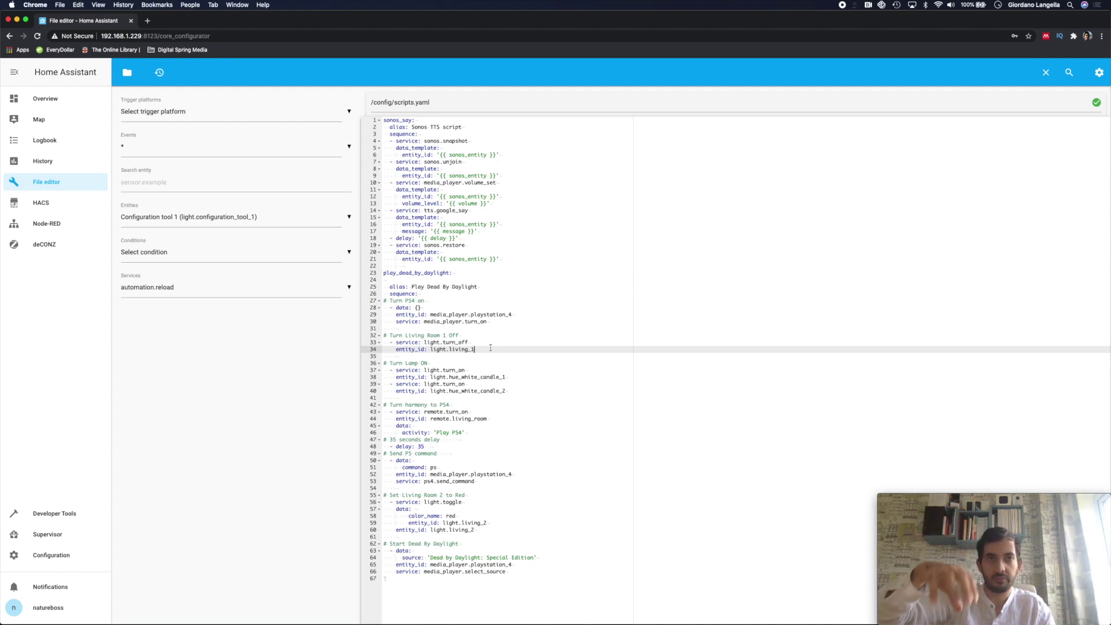
{"action": "left_click_drag", "start_coordinate": [506, 392], "coordinate": [384, 370]}
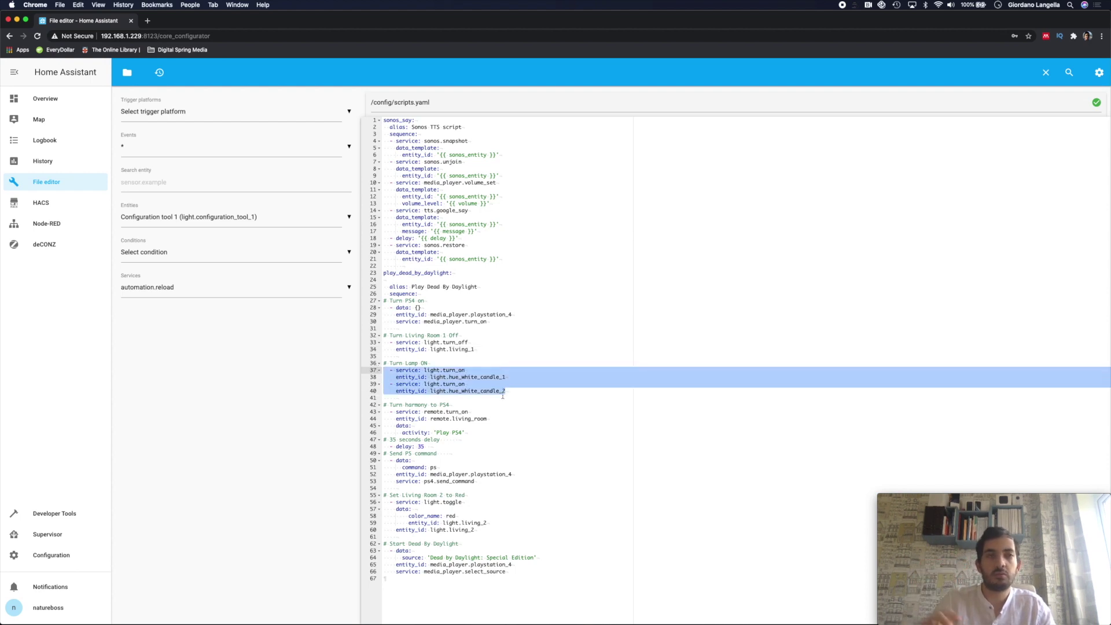
{"action": "left_click", "coordinate": [493, 433]}
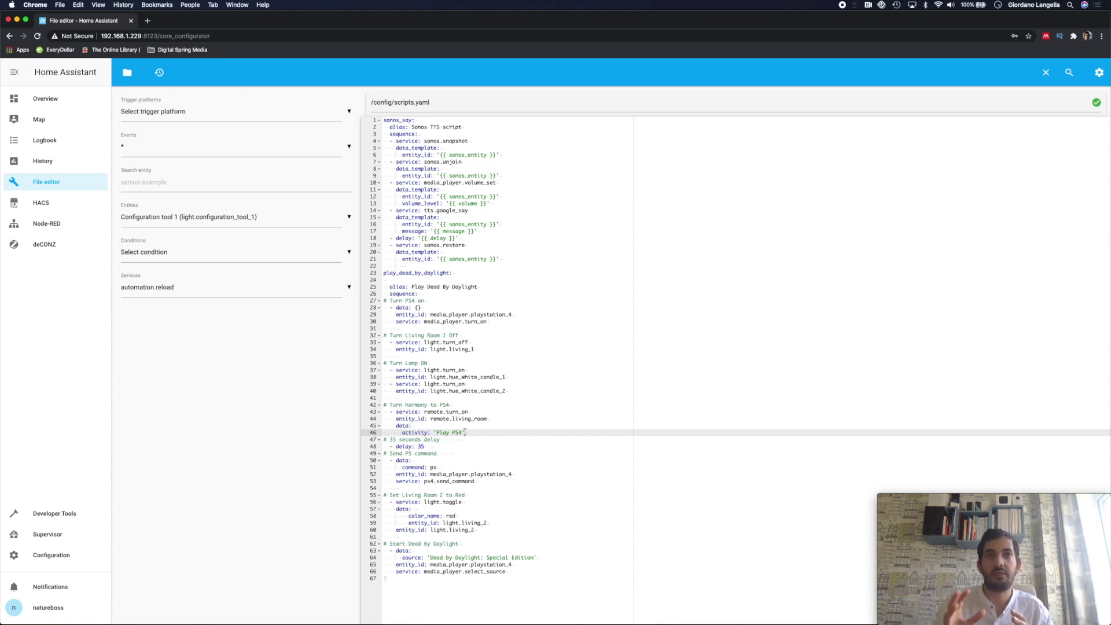
{"action": "left_click", "coordinate": [1100, 72]}
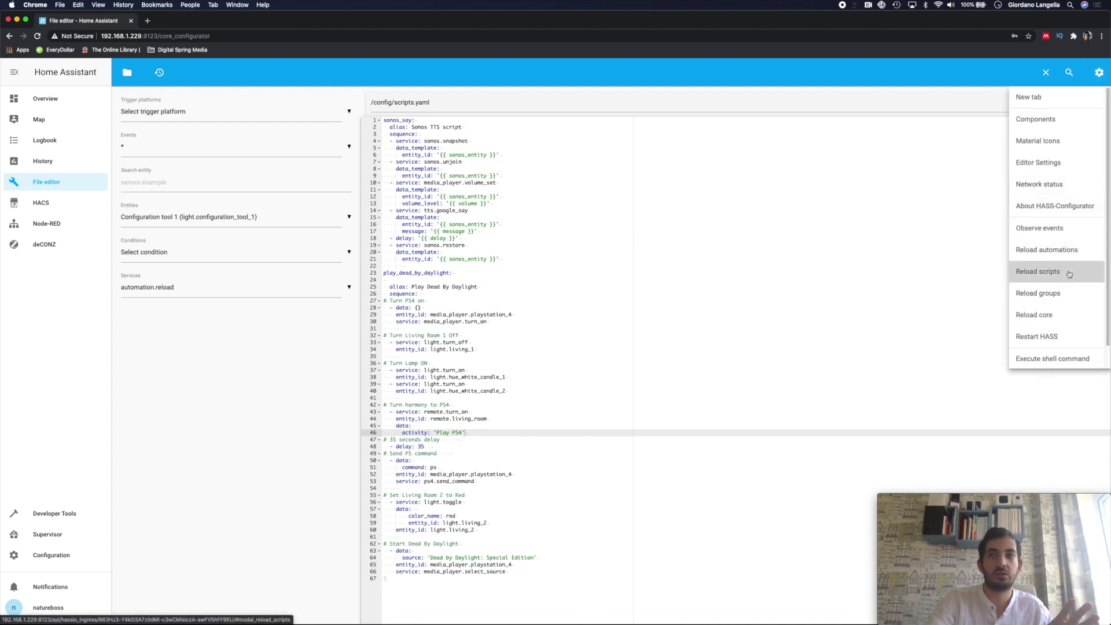
Reload the Home Assistant scripts from the gear menu
{"action": "left_click", "coordinate": [830, 269]}
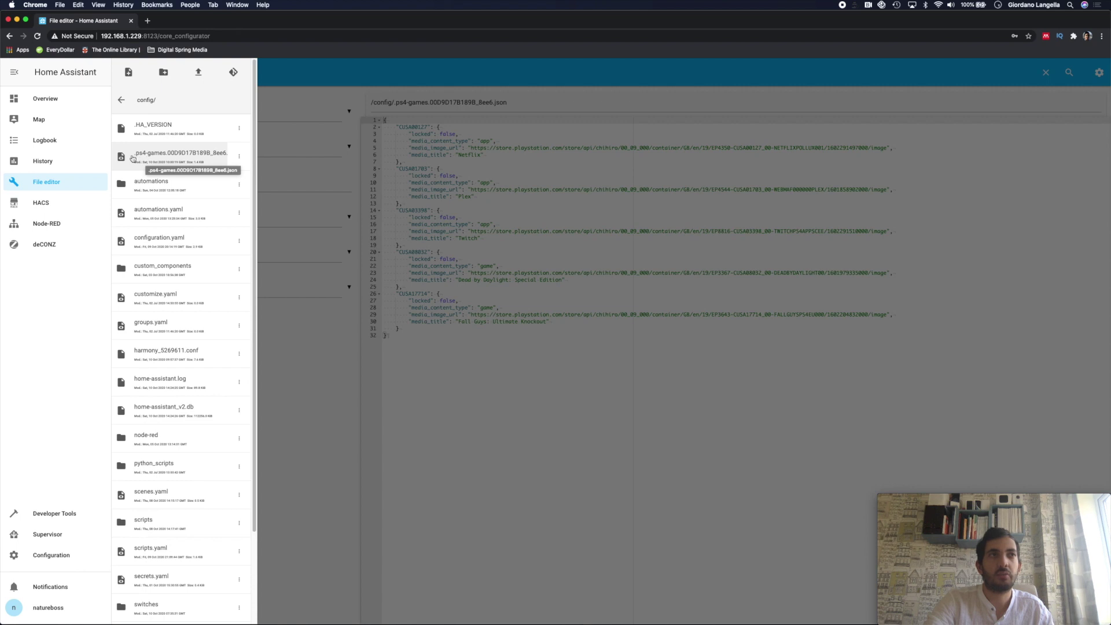
Close the file list and review the 'Dead by Daylight: Special Edition' media_title entry
{"action": "left_click", "coordinate": [163, 159]}
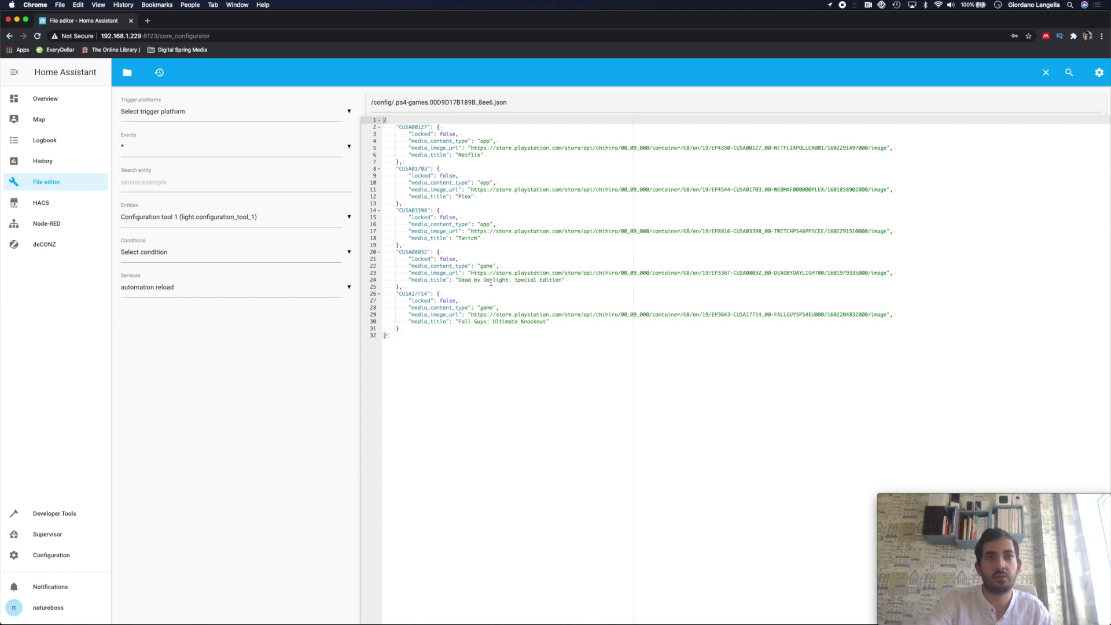
{"action": "left_click_drag", "start_coordinate": [457, 279], "coordinate": [563, 280]}
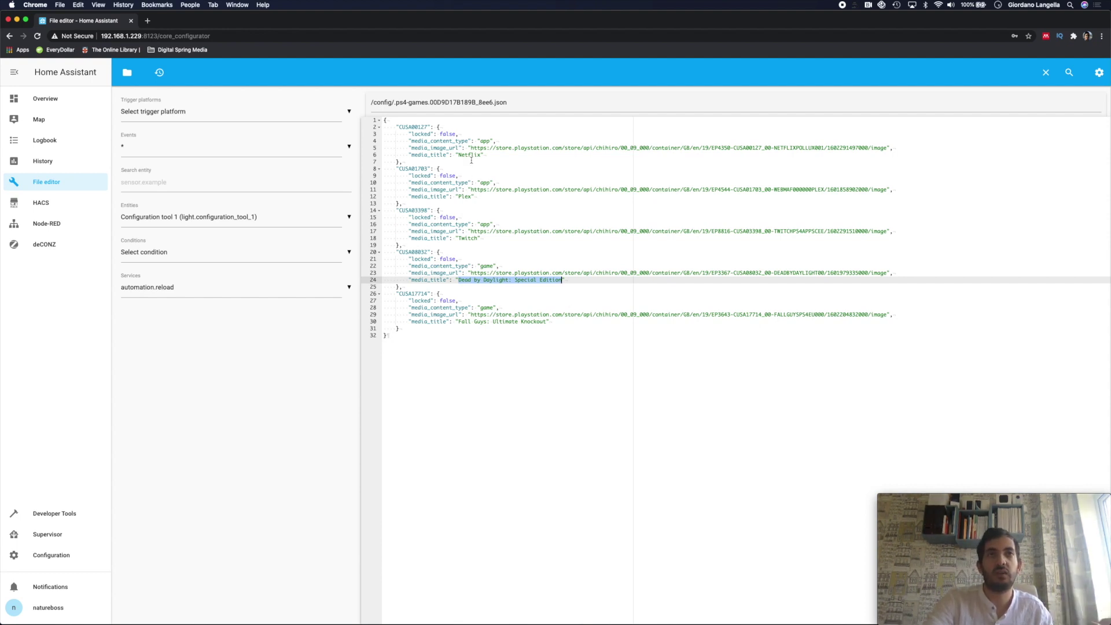
{"action": "left_click", "coordinate": [492, 155]}
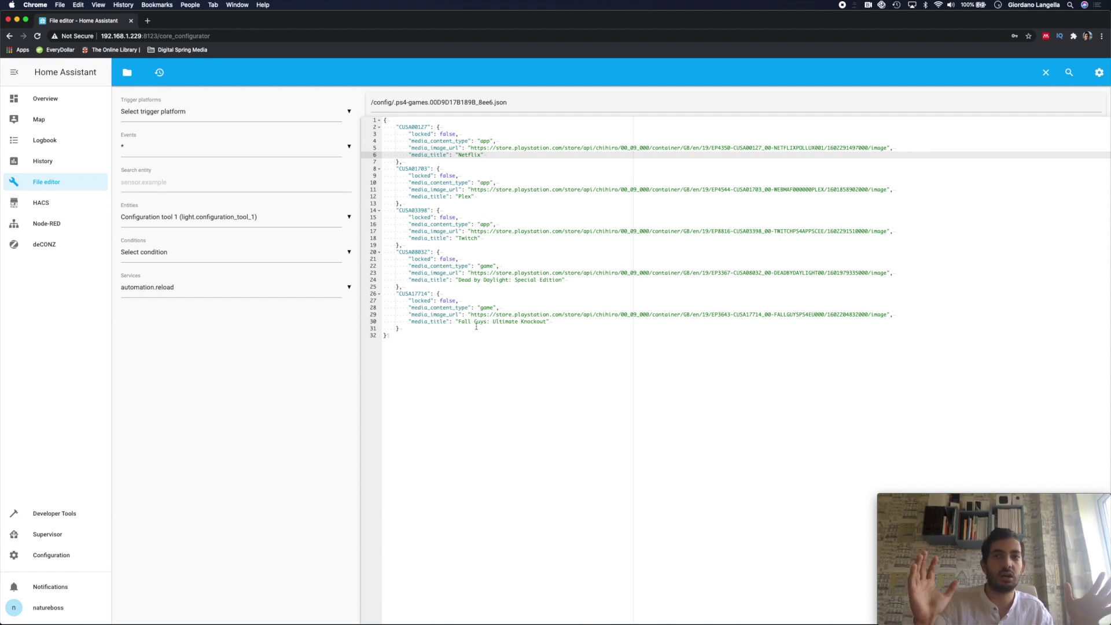
{"action": "left_click", "coordinate": [485, 363]}
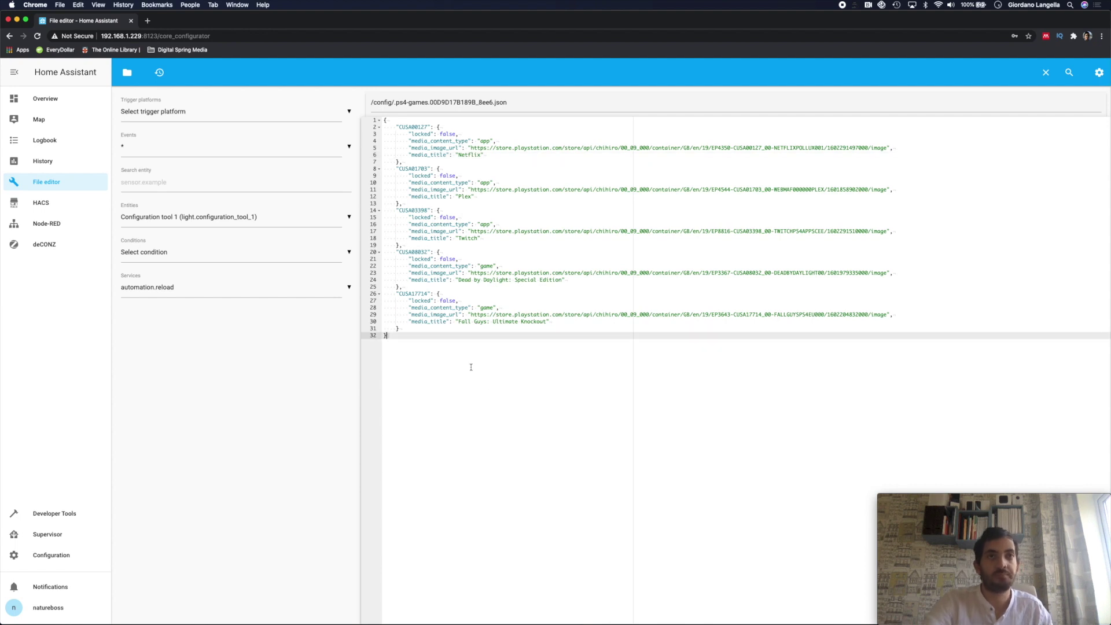
Run the Play Dead By Daylight script from the Configuration Scripts list
{"action": "left_click", "coordinate": [66, 557]}
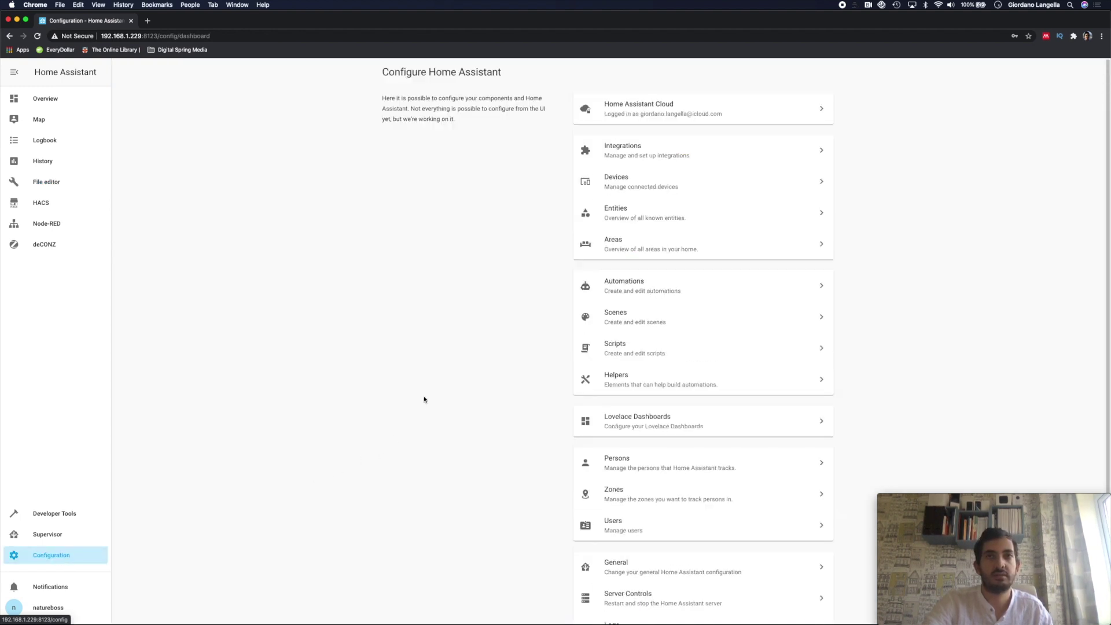
{"action": "left_click", "coordinate": [685, 349]}
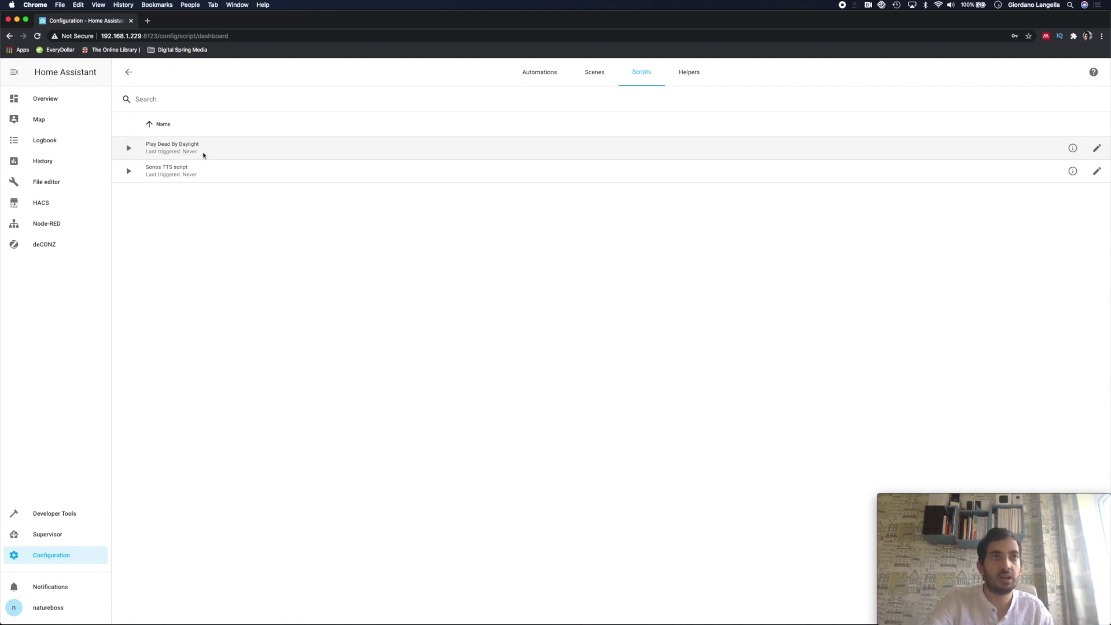
{"action": "left_click", "coordinate": [126, 151]}
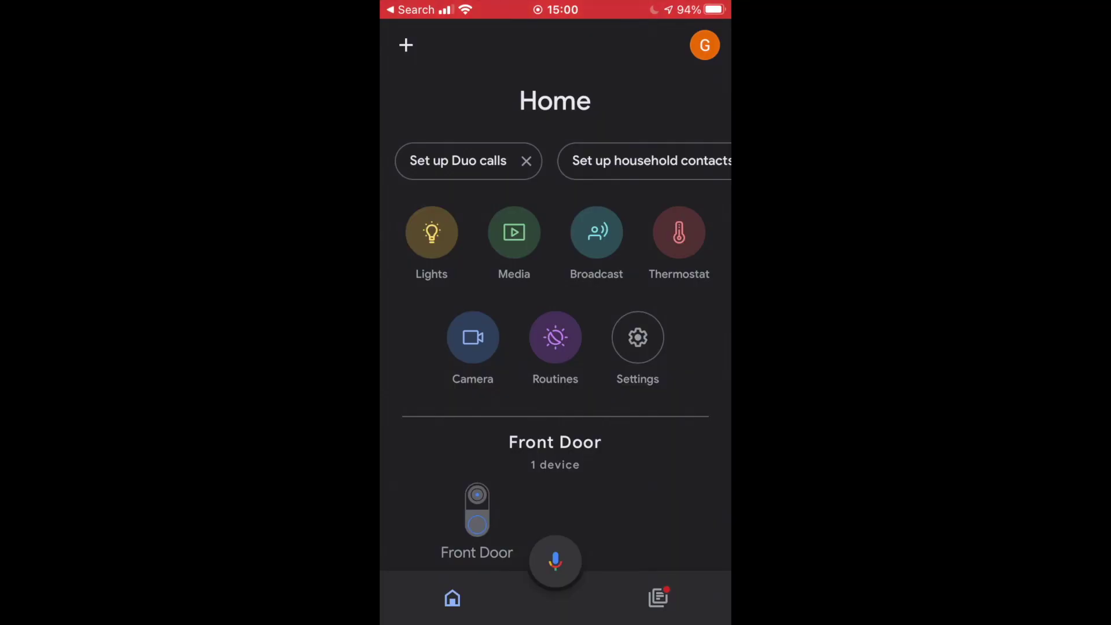
{"action": "left_click", "coordinate": [406, 44]}
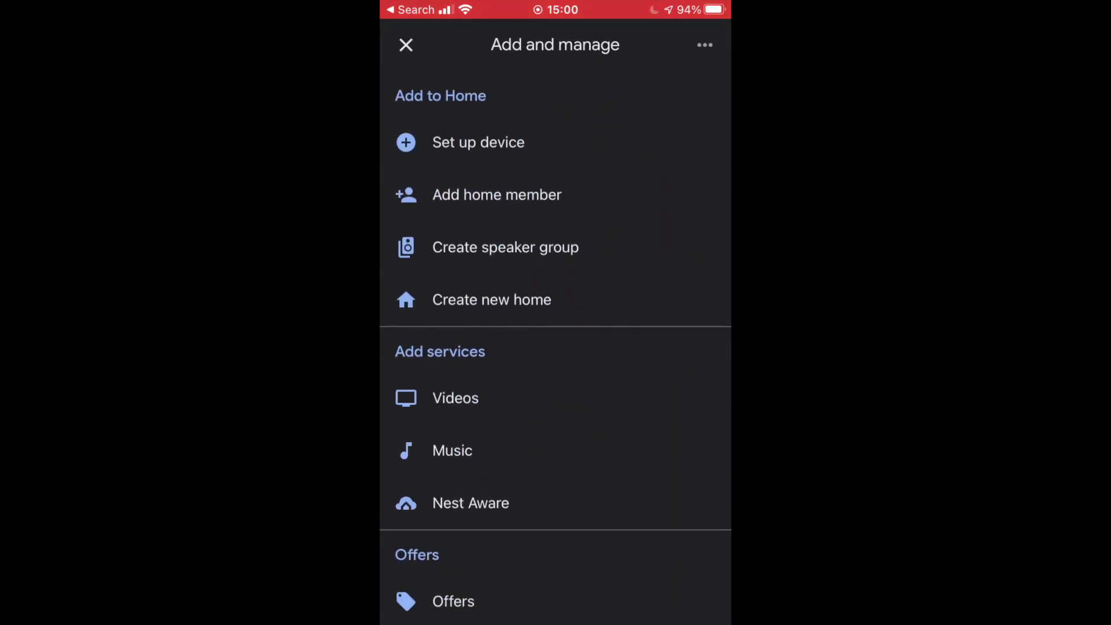
{"action": "left_click", "coordinate": [478, 143]}
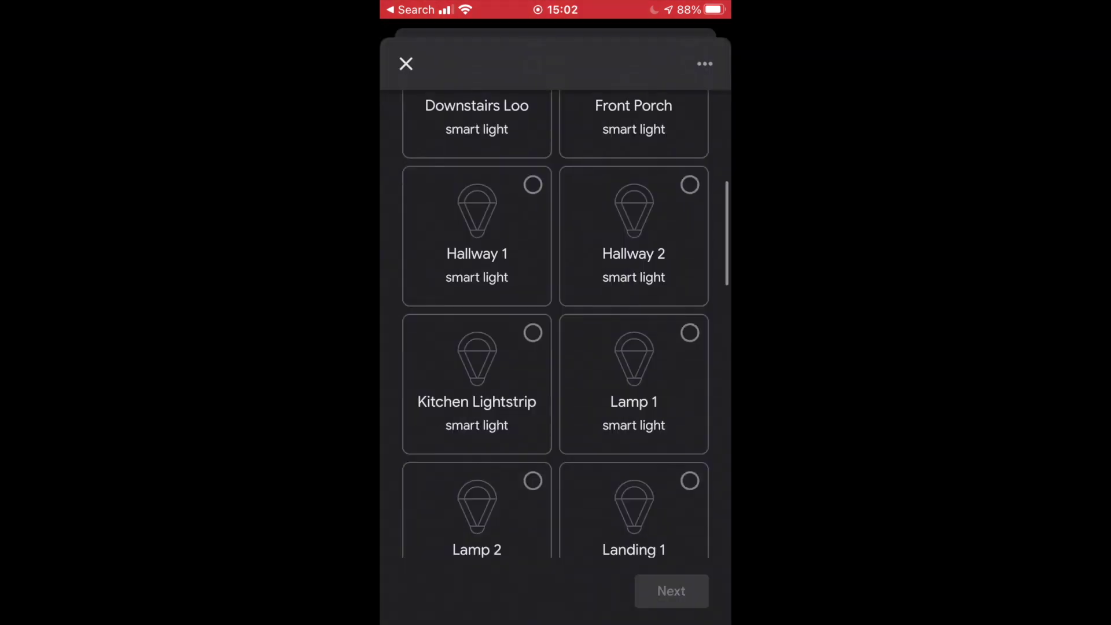
{"action": "scroll", "coordinate": [556, 324], "scroll_direction": "down", "scroll_amount": 8}
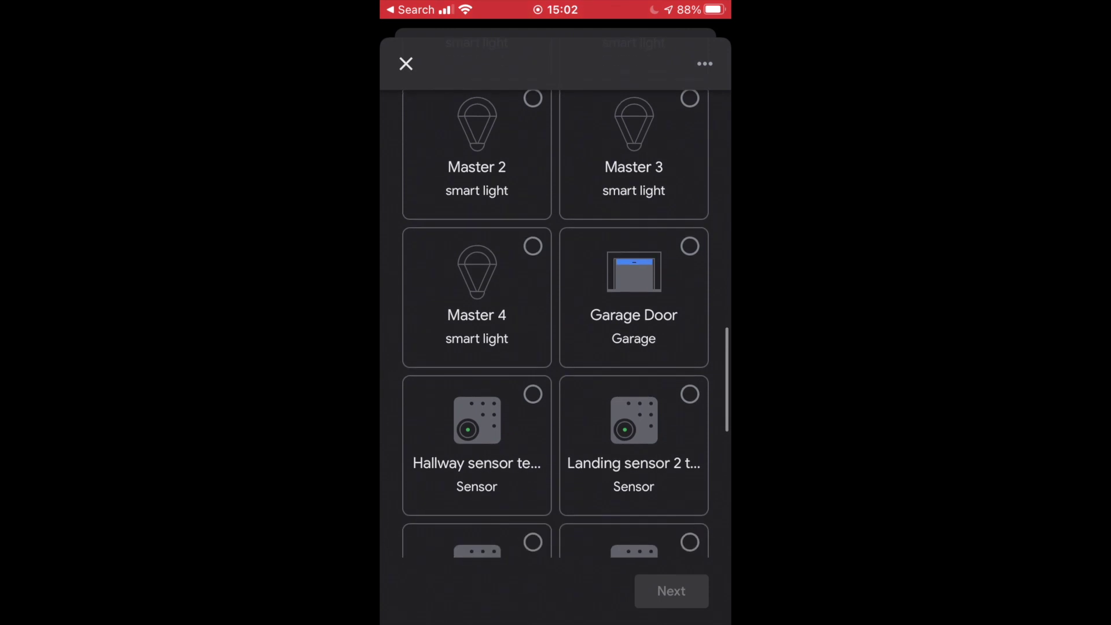
{"action": "scroll", "coordinate": [555, 325], "scroll_direction": "down", "scroll_amount": 10}
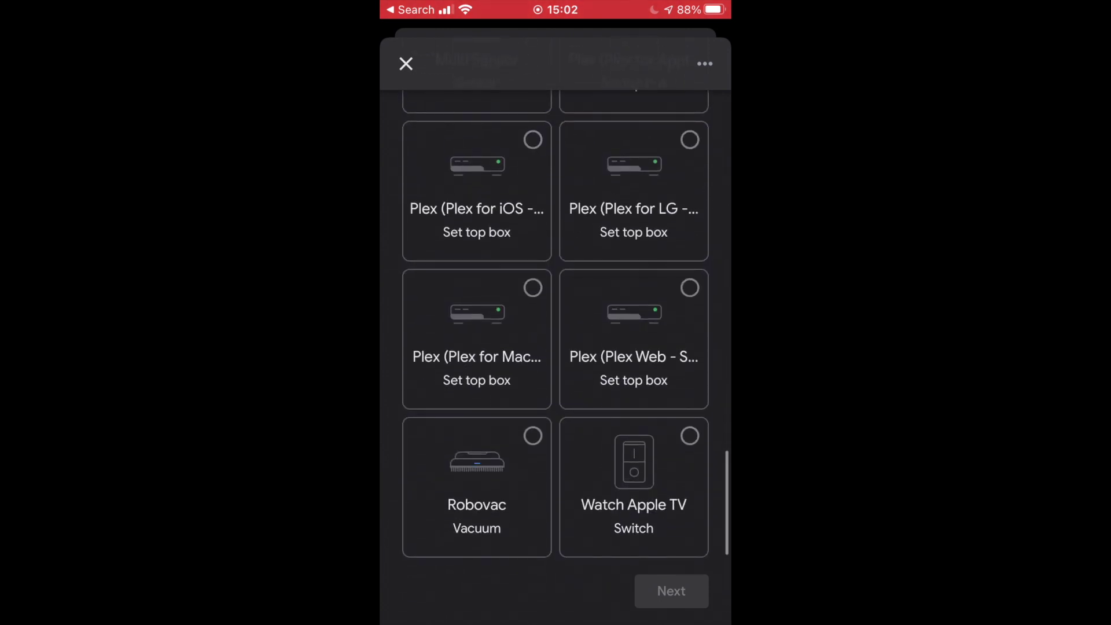
{"action": "scroll", "coordinate": [556, 324], "scroll_direction": "down", "scroll_amount": 2}
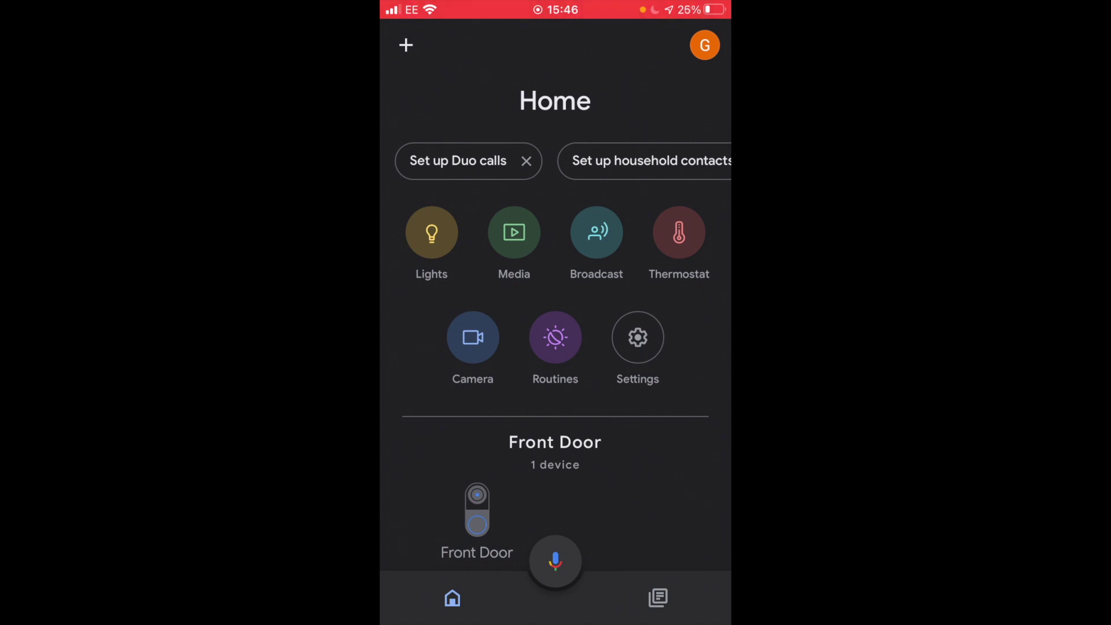
{"action": "left_click", "coordinate": [705, 45]}
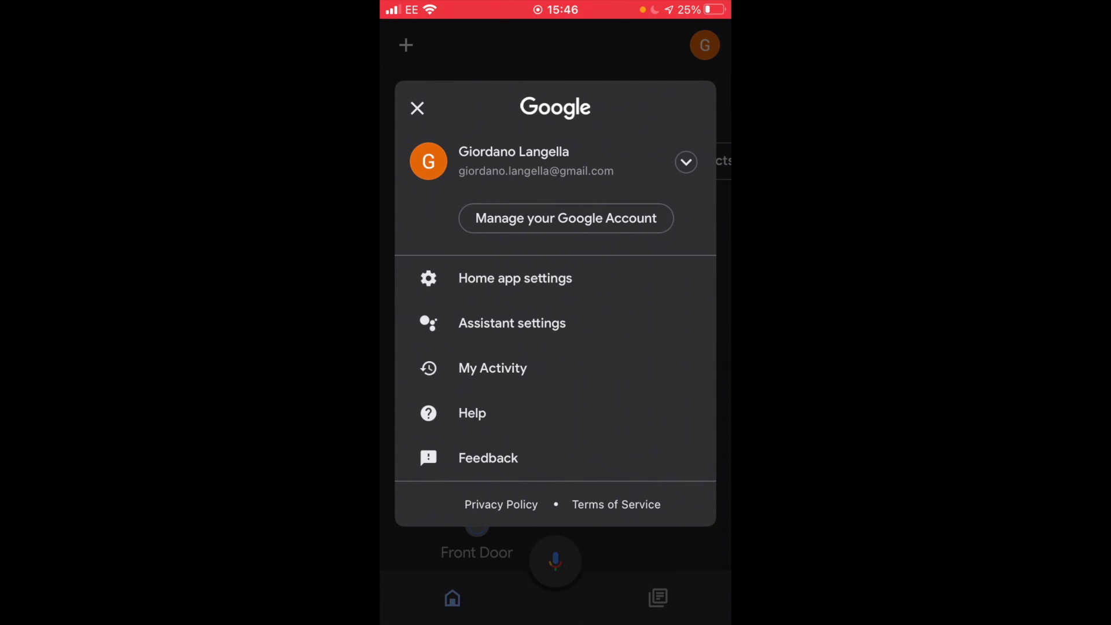
{"action": "left_click", "coordinate": [512, 323]}
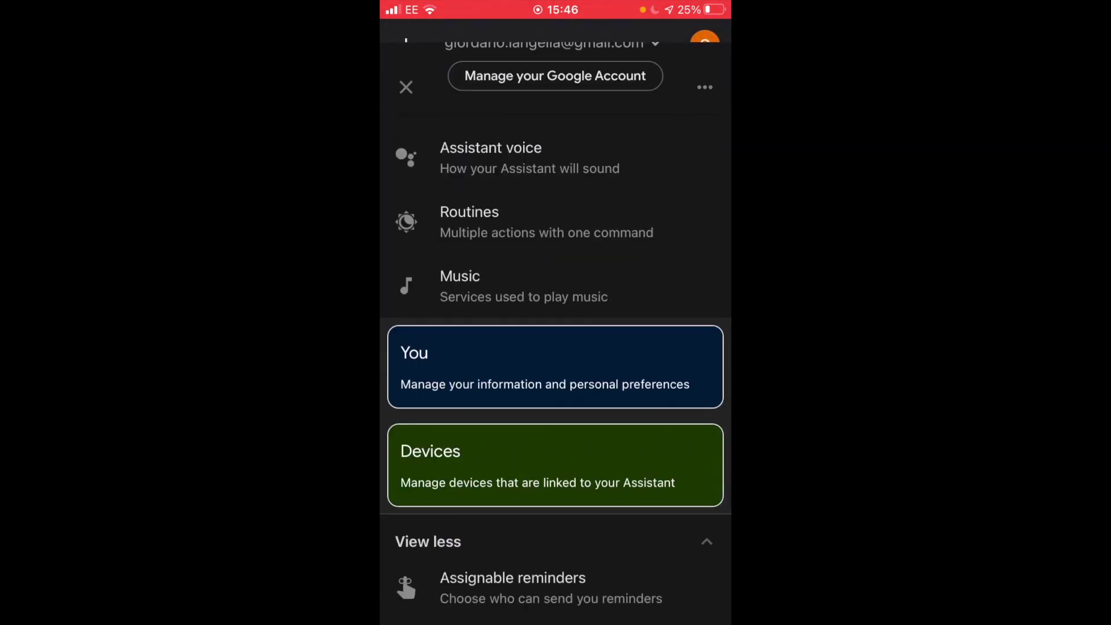
{"action": "scroll", "coordinate": [556, 348], "scroll_direction": "down", "scroll_amount": 15}
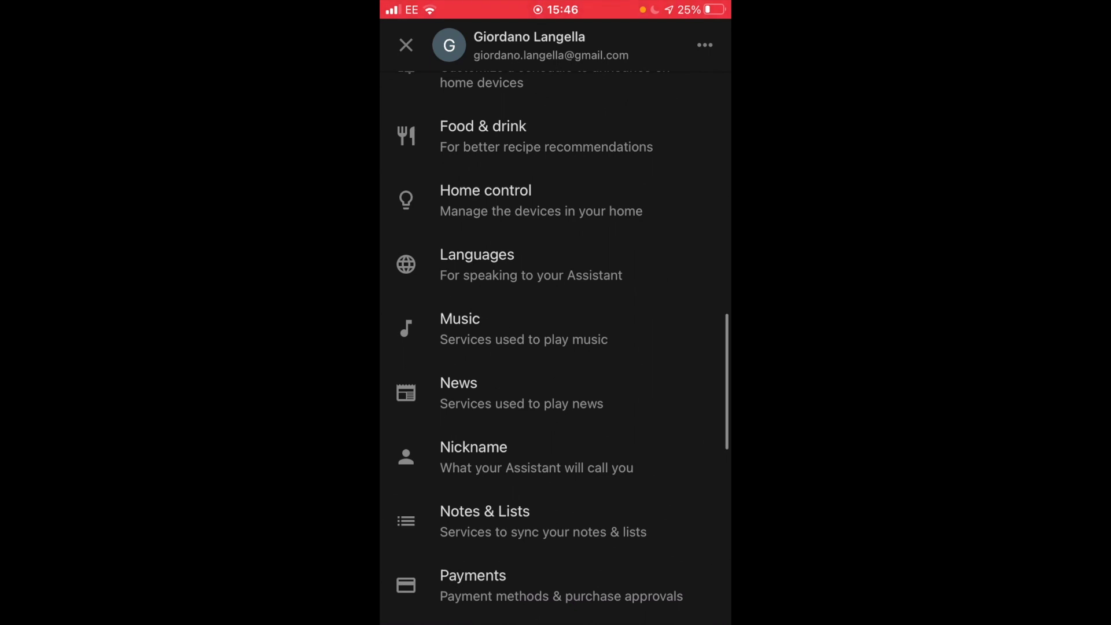
{"action": "left_click", "coordinate": [485, 200]}
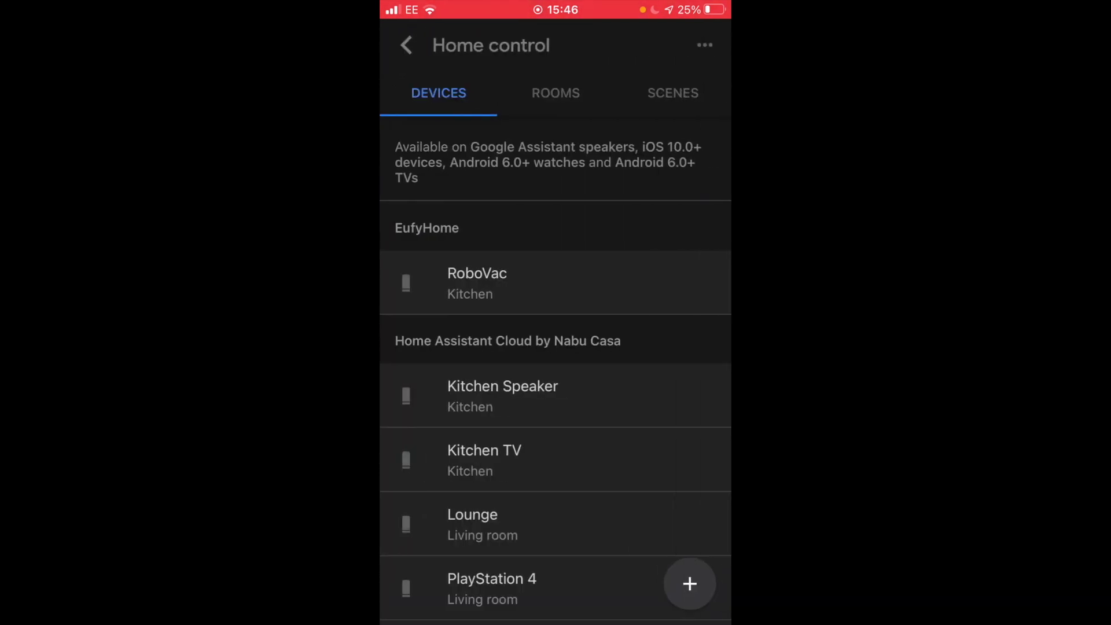
{"action": "left_click", "coordinate": [672, 92]}
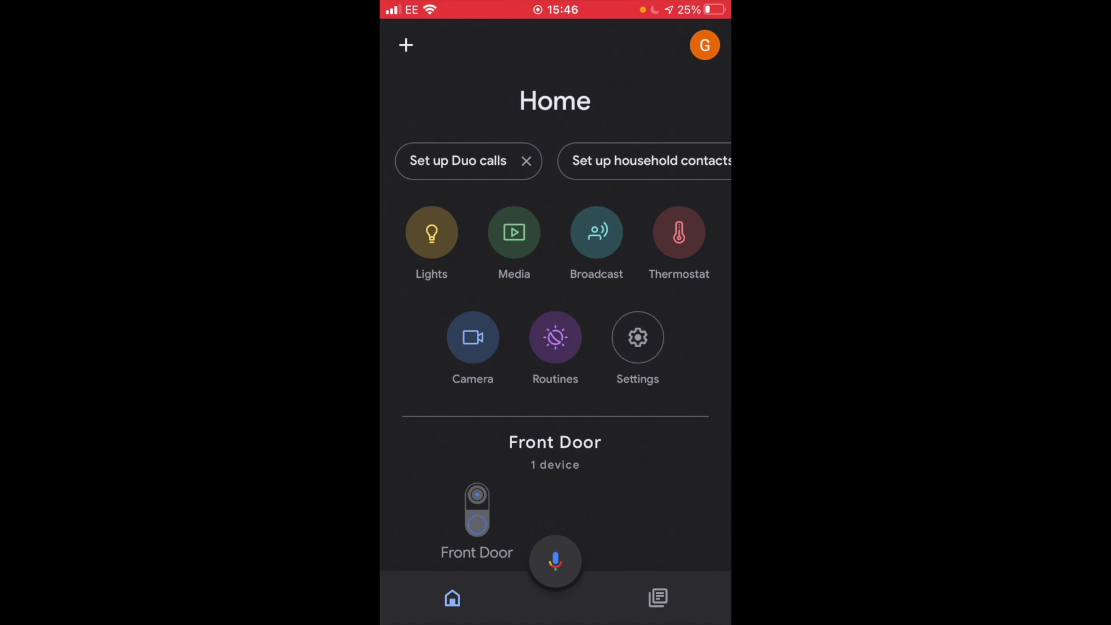
Open the Play dead by daylight routine from Google Home's Routines list
{"action": "left_click", "coordinate": [555, 338]}
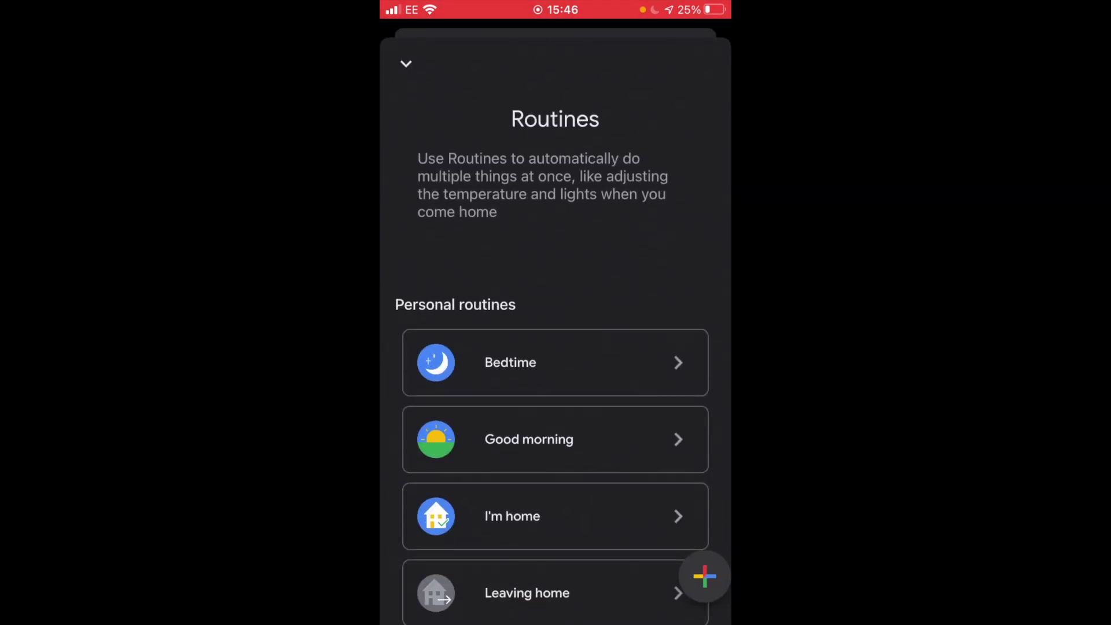
{"action": "scroll", "coordinate": [555, 405], "scroll_direction": "down", "scroll_amount": 2}
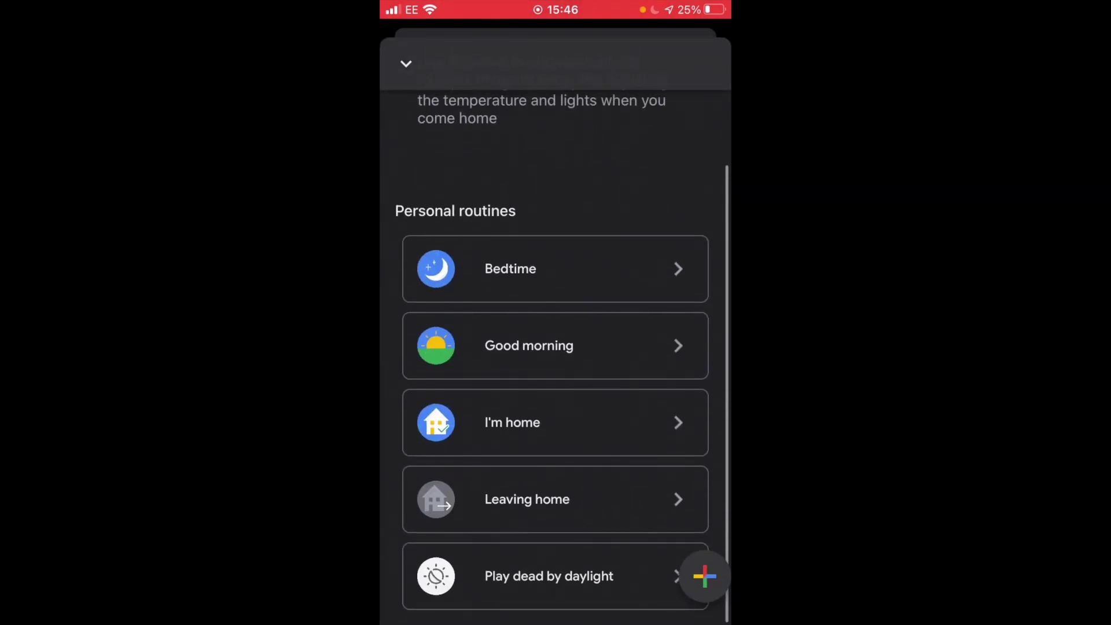
{"action": "left_click", "coordinate": [549, 576]}
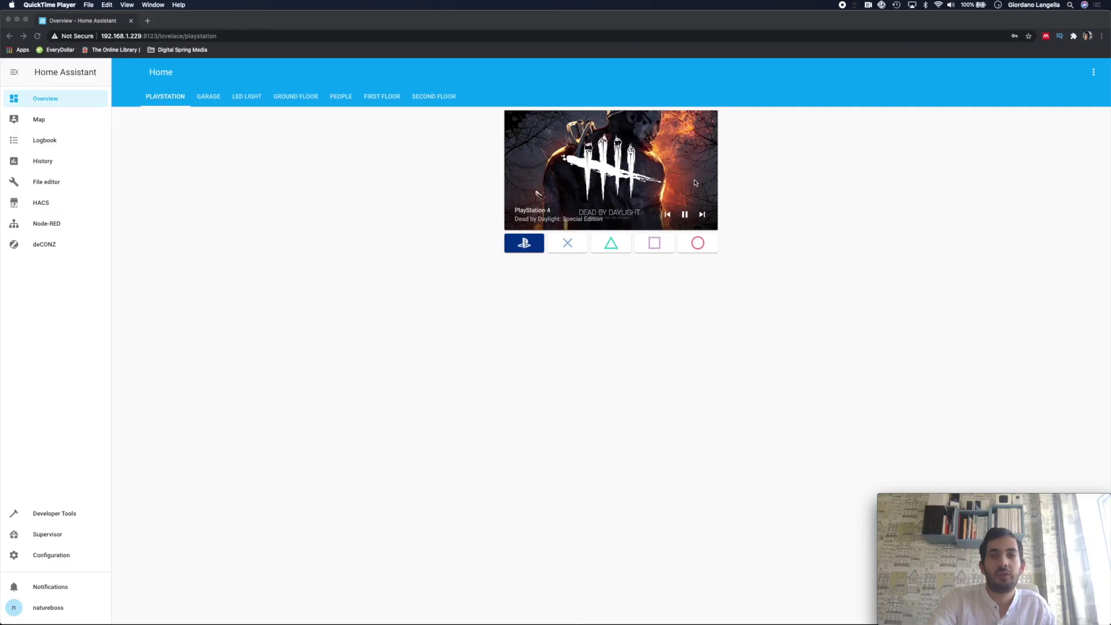
Change the PlayStation 4 media player's source to Twitch in its details dialog
{"action": "left_click", "coordinate": [751, 198]}
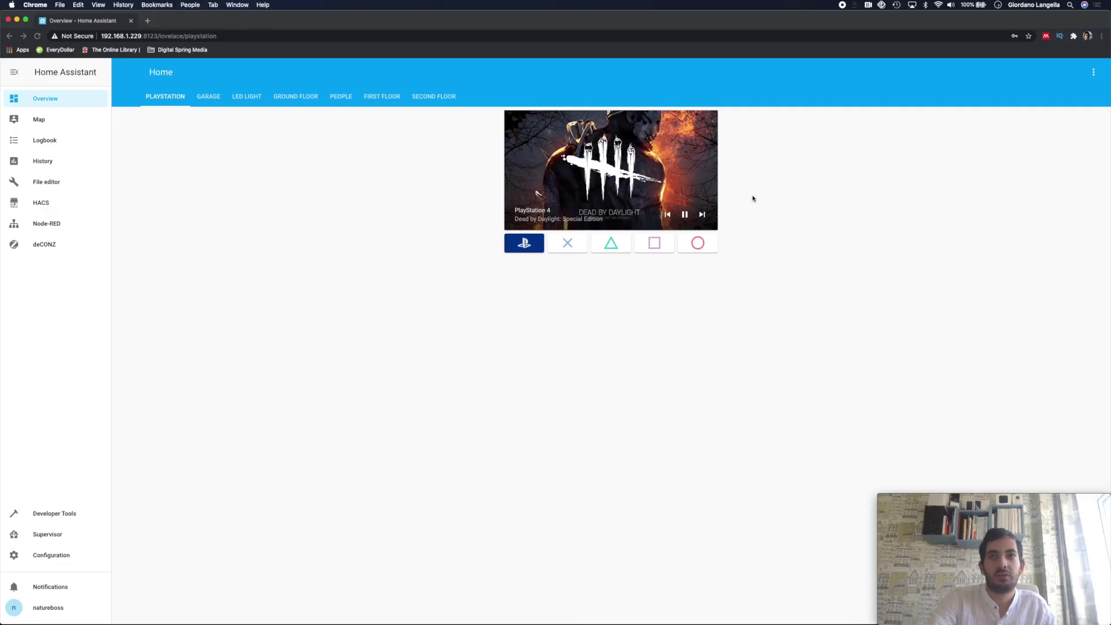
{"action": "left_click", "coordinate": [679, 182]}
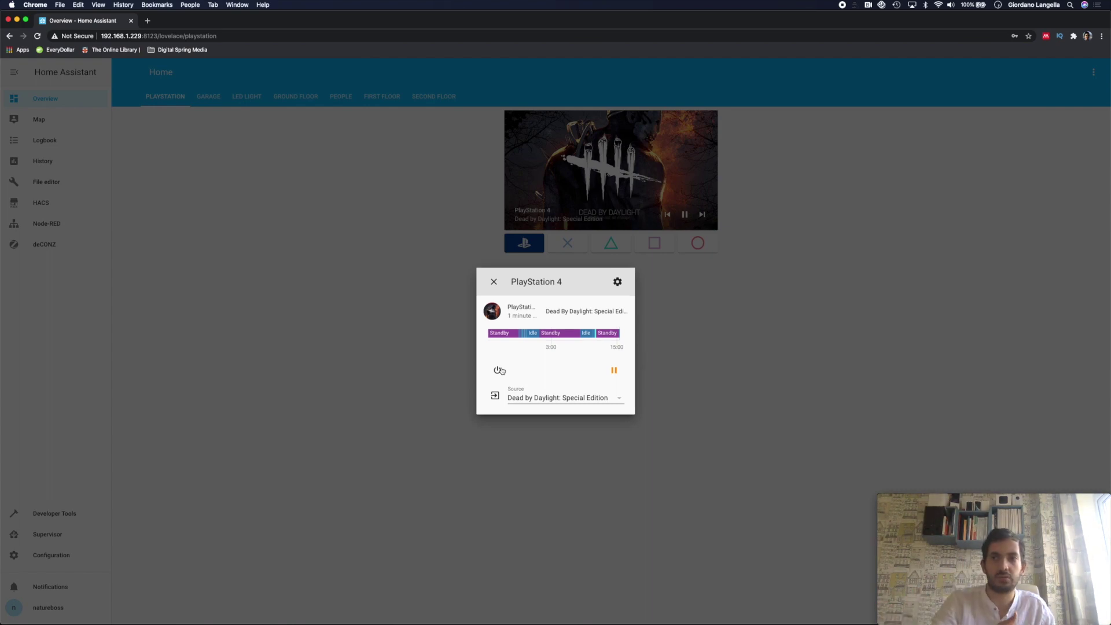
{"action": "left_click", "coordinate": [621, 398]}
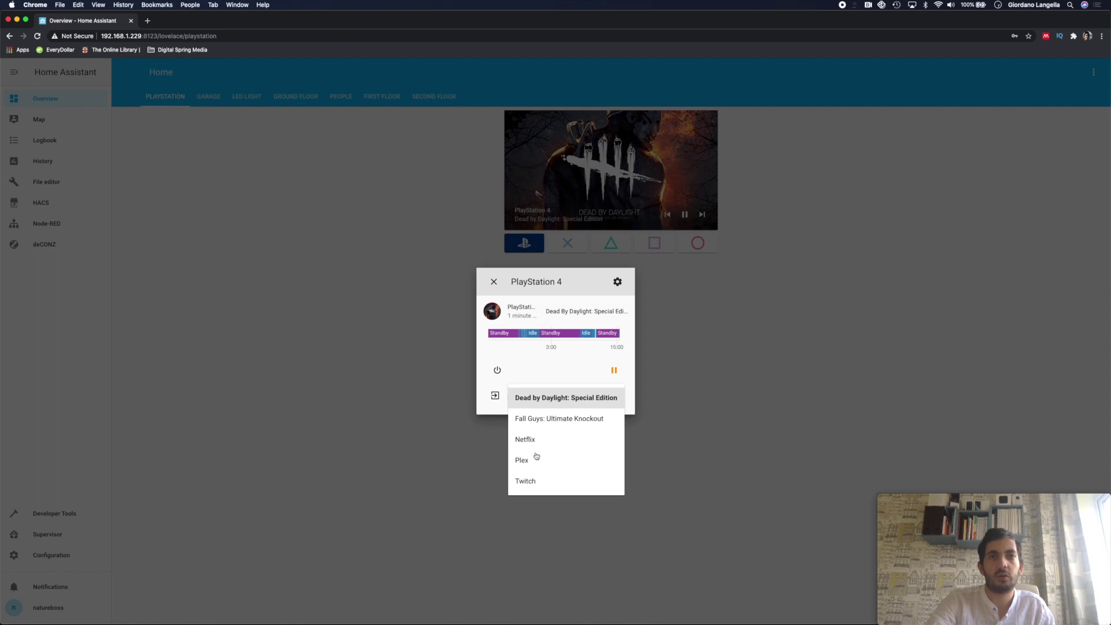
{"action": "left_click", "coordinate": [537, 478]}
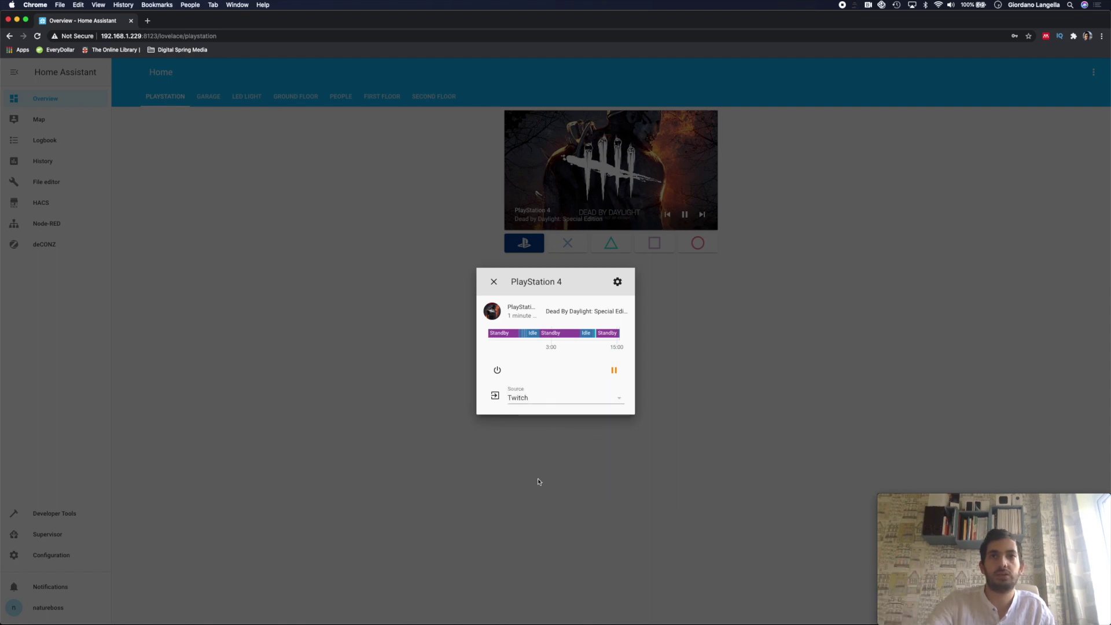
{"action": "left_click", "coordinate": [709, 421]}
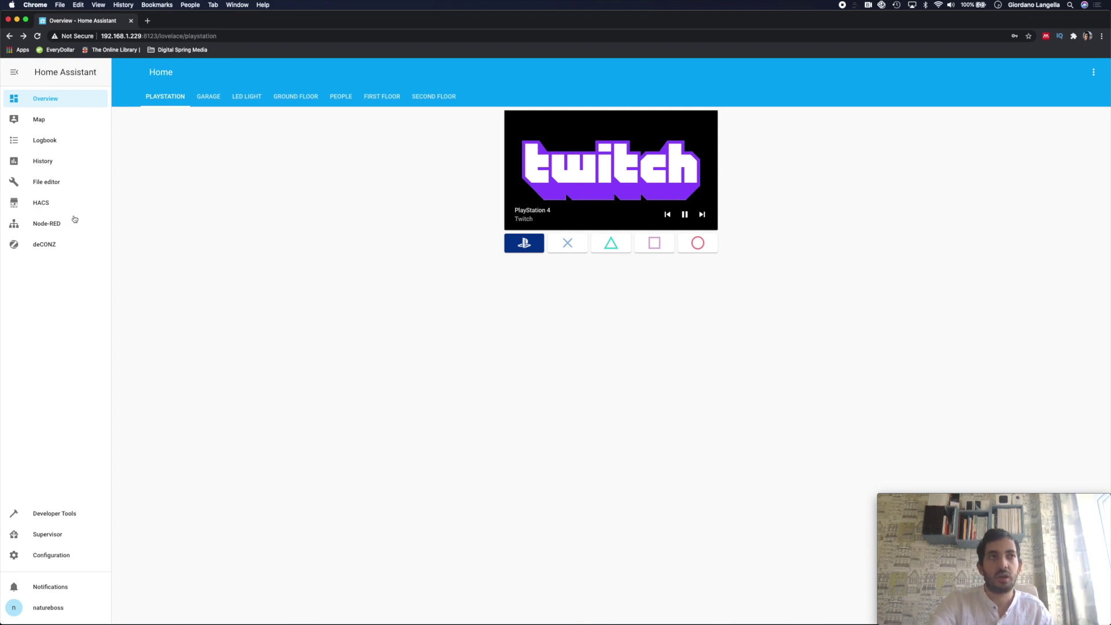
Search the HACS Frontend repositories for 'media', then for 'button'
{"action": "left_click", "coordinate": [58, 204]}
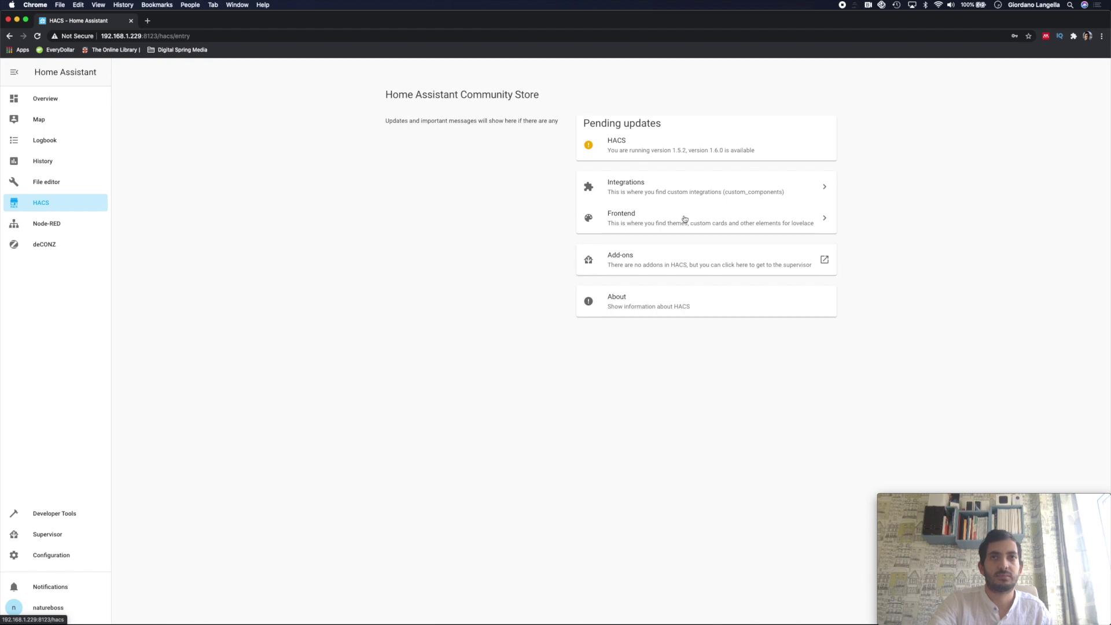
{"action": "left_click", "coordinate": [682, 222]}
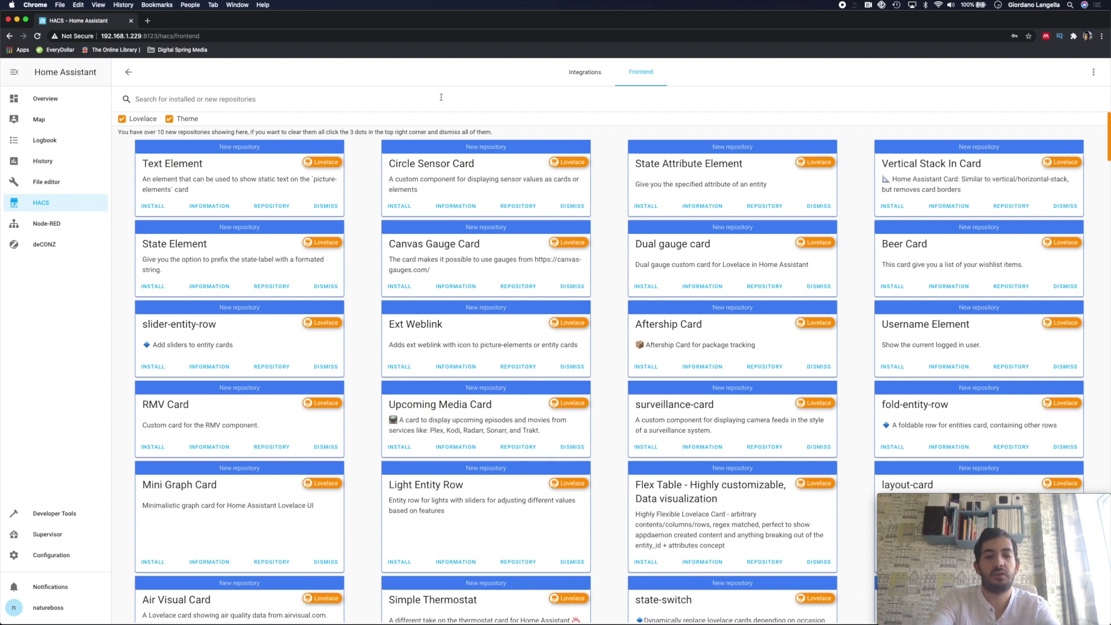
{"action": "left_click", "coordinate": [441, 97]}
{"action": "type", "text": "media"}
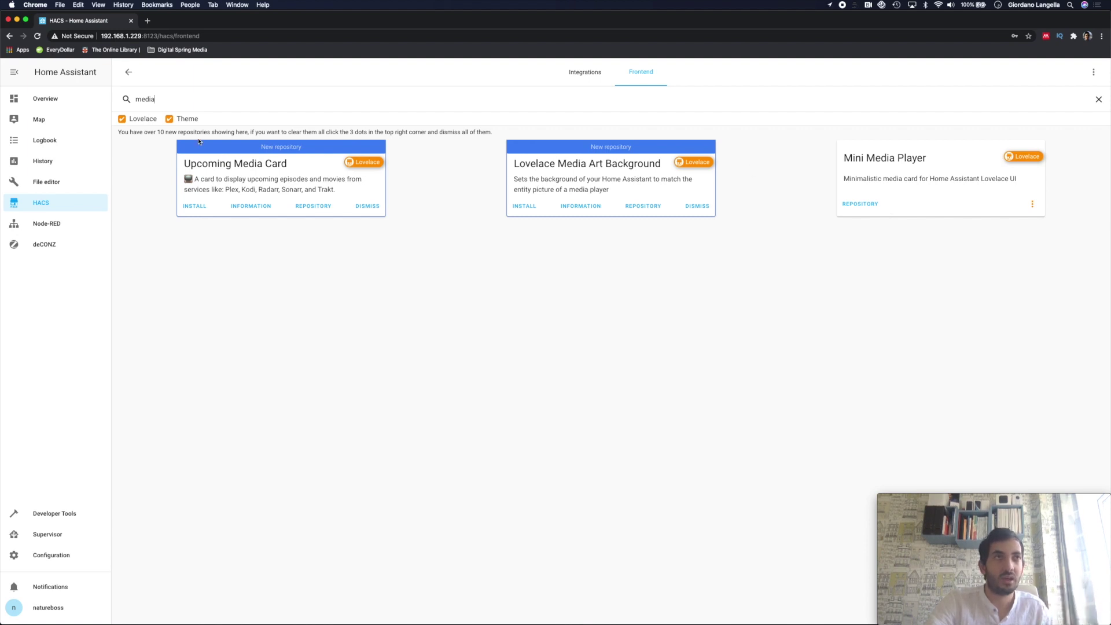
{"action": "double_click", "coordinate": [184, 96]}
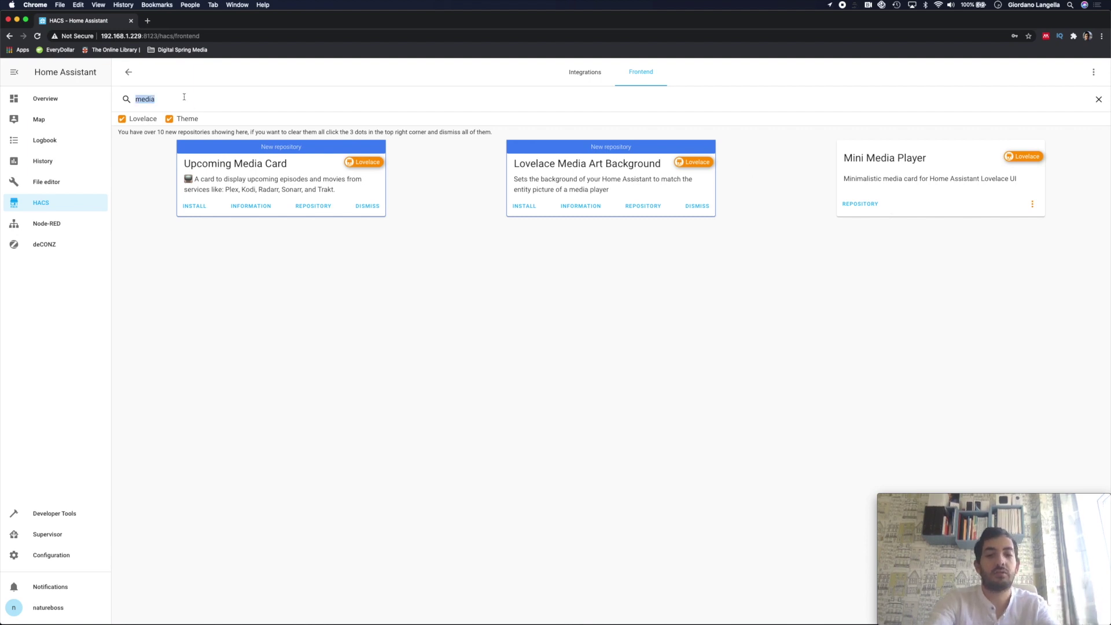
{"action": "type", "text": "button"}
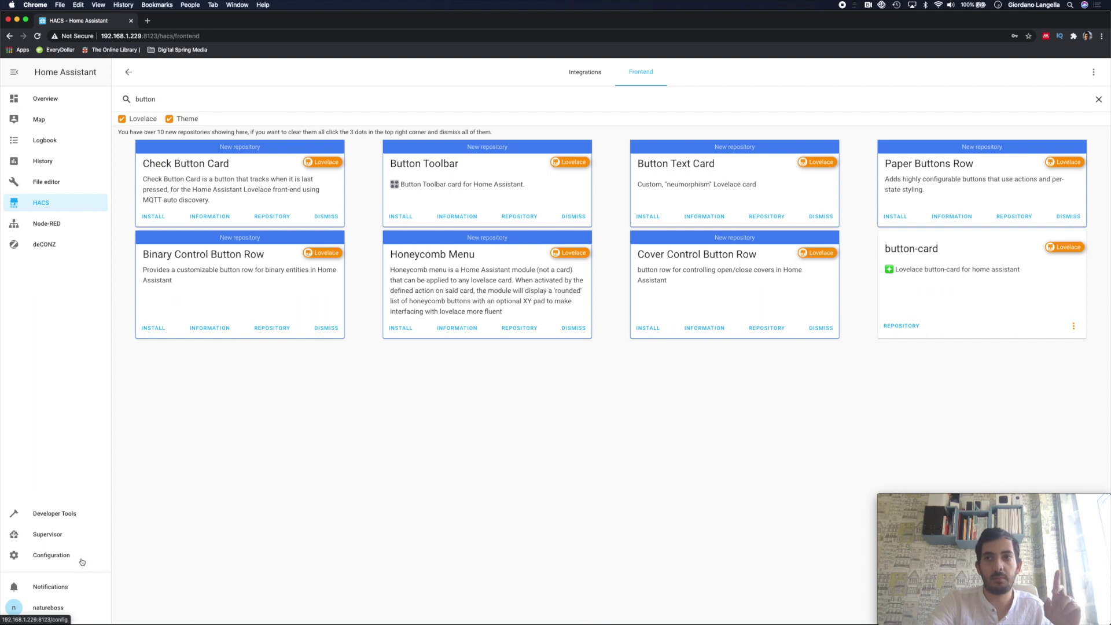
Show the Lovelace Dashboards resources and inspect the button-card resource without changing it
{"action": "left_click", "coordinate": [57, 561]}
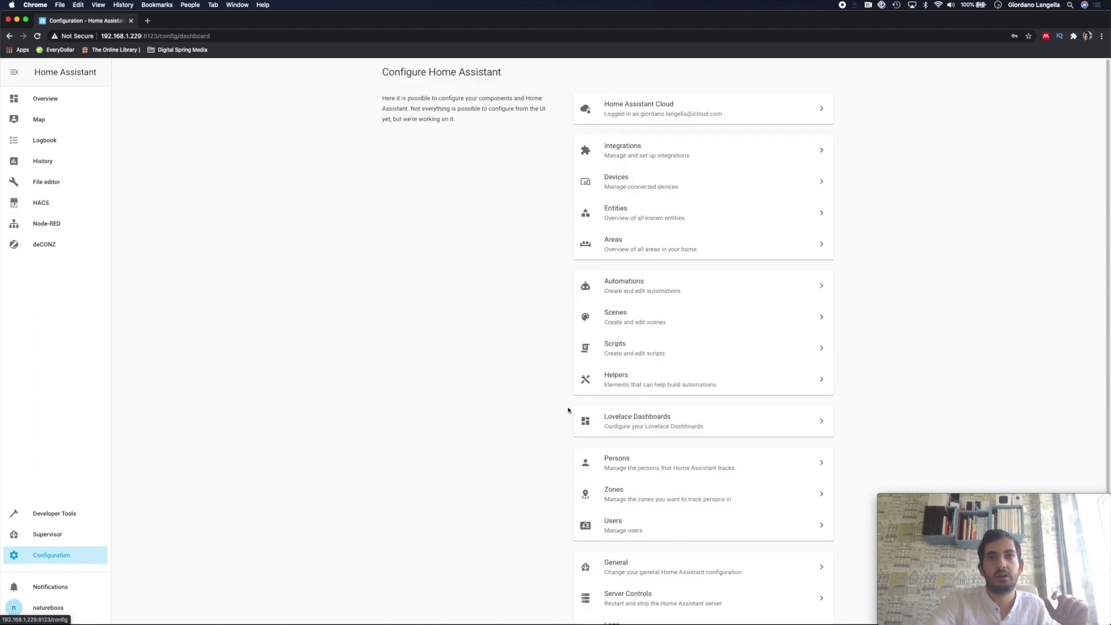
{"action": "left_click", "coordinate": [657, 431]}
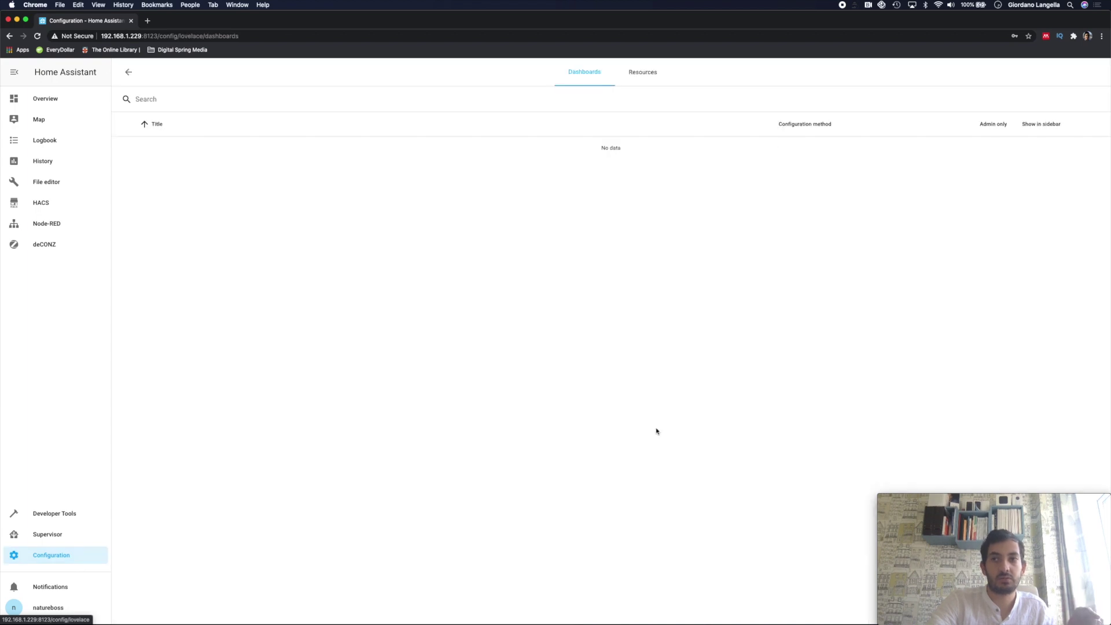
{"action": "left_click", "coordinate": [651, 75]}
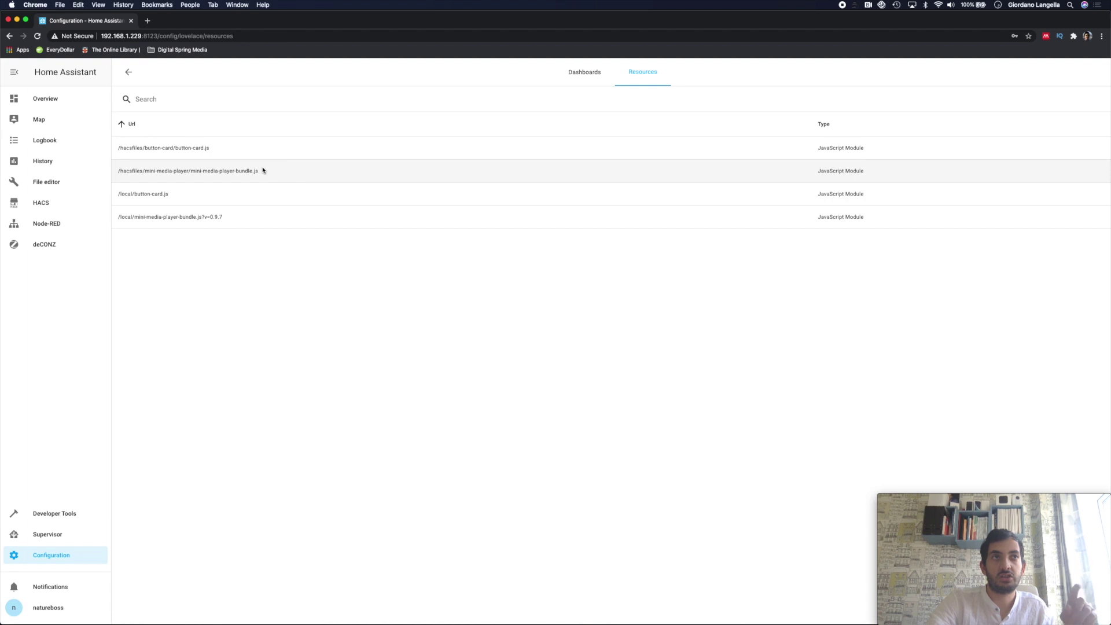
{"action": "left_click", "coordinate": [230, 149]}
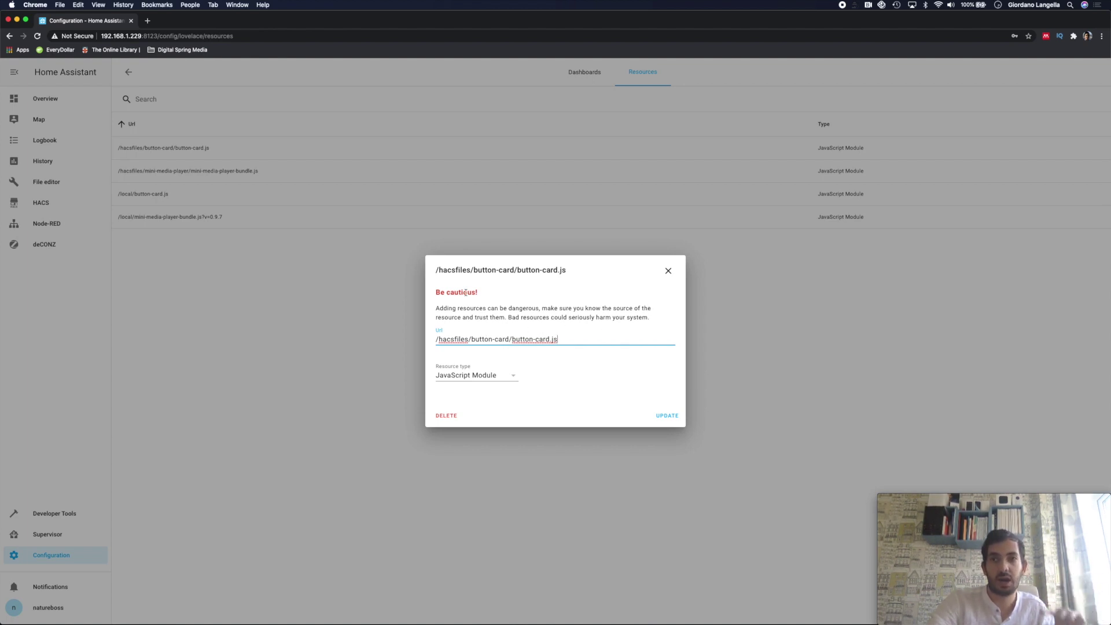
{"action": "left_click", "coordinate": [668, 270]}
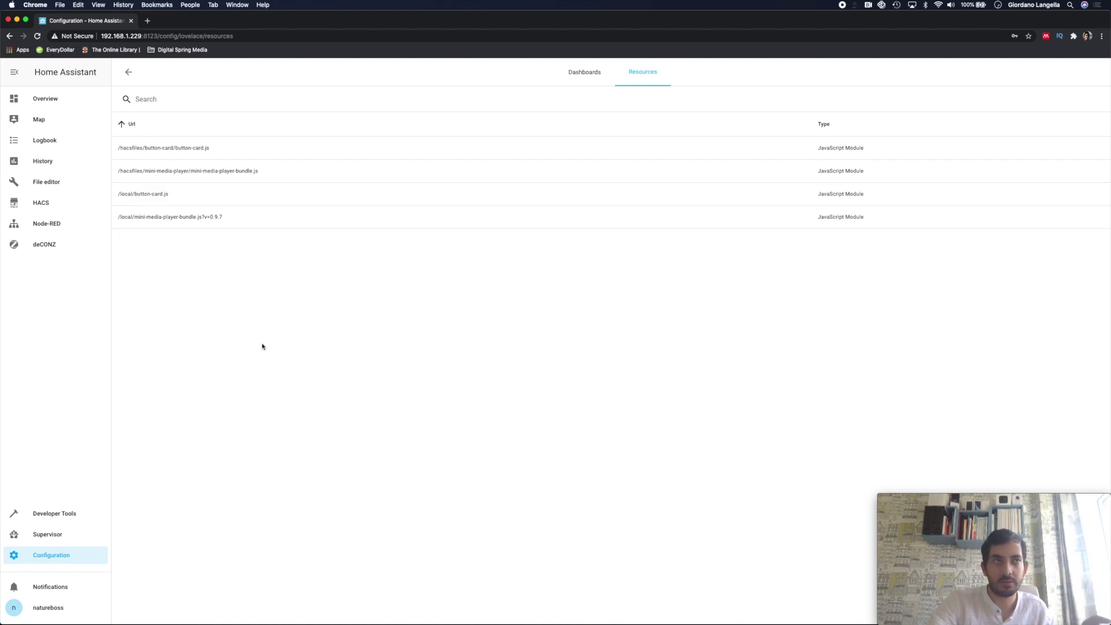
Return to the Overview and toggle the PlayStation 4 power from its media details
{"action": "left_click", "coordinate": [64, 102]}
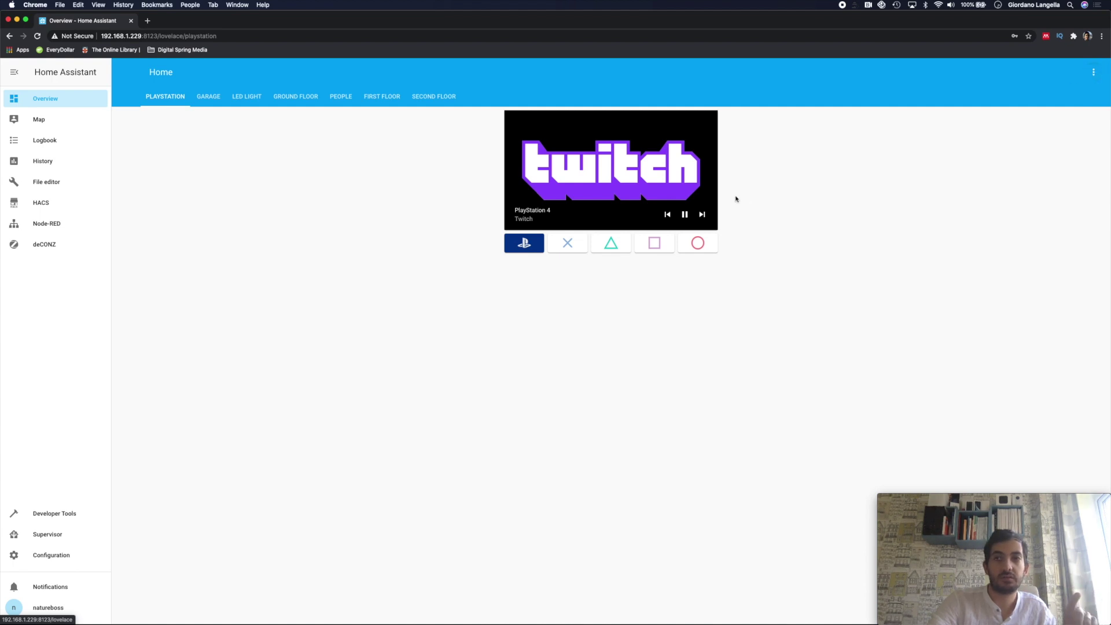
{"action": "left_click", "coordinate": [654, 183]}
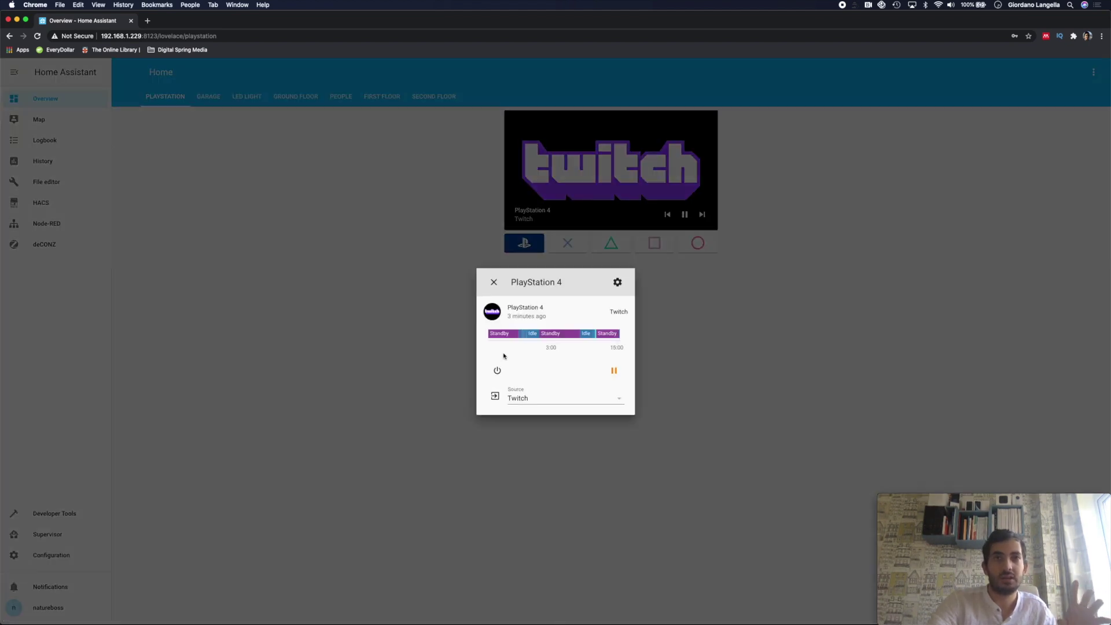
{"action": "left_click", "coordinate": [498, 372]}
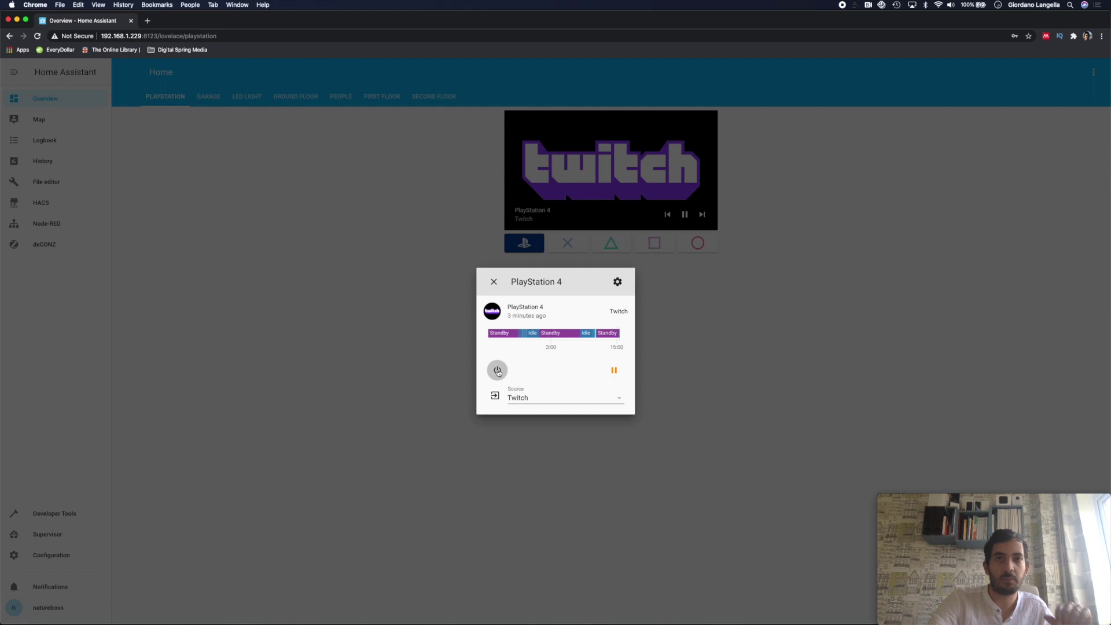
{"action": "left_click", "coordinate": [757, 335]}
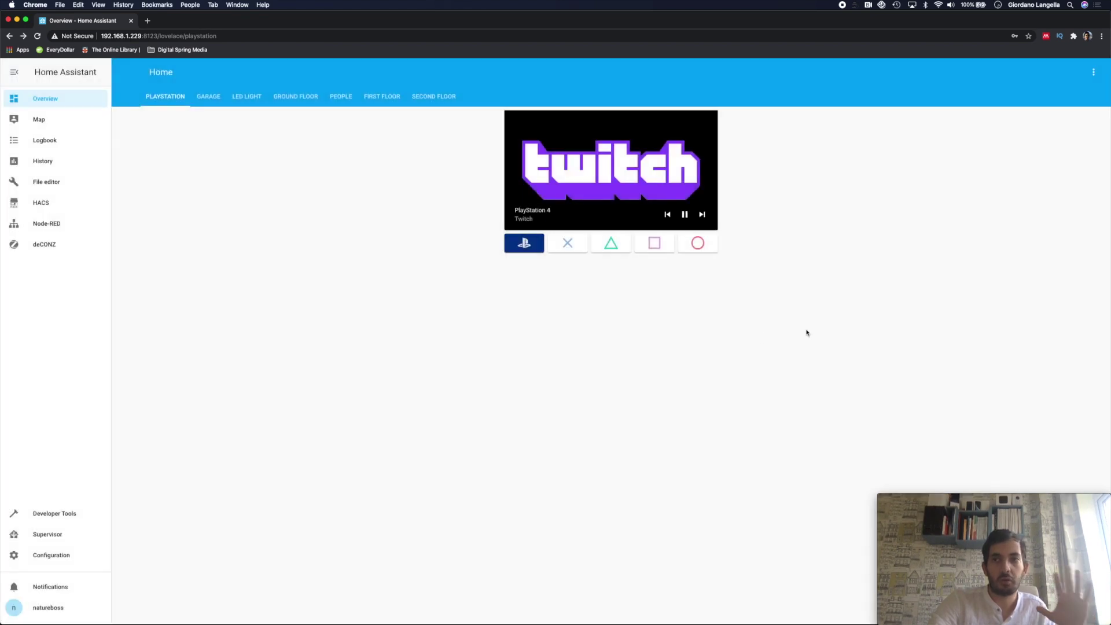
Enter dashboard edit mode and open the PlayStation conditional card in the YAML code editor
{"action": "left_click", "coordinate": [1094, 73]}
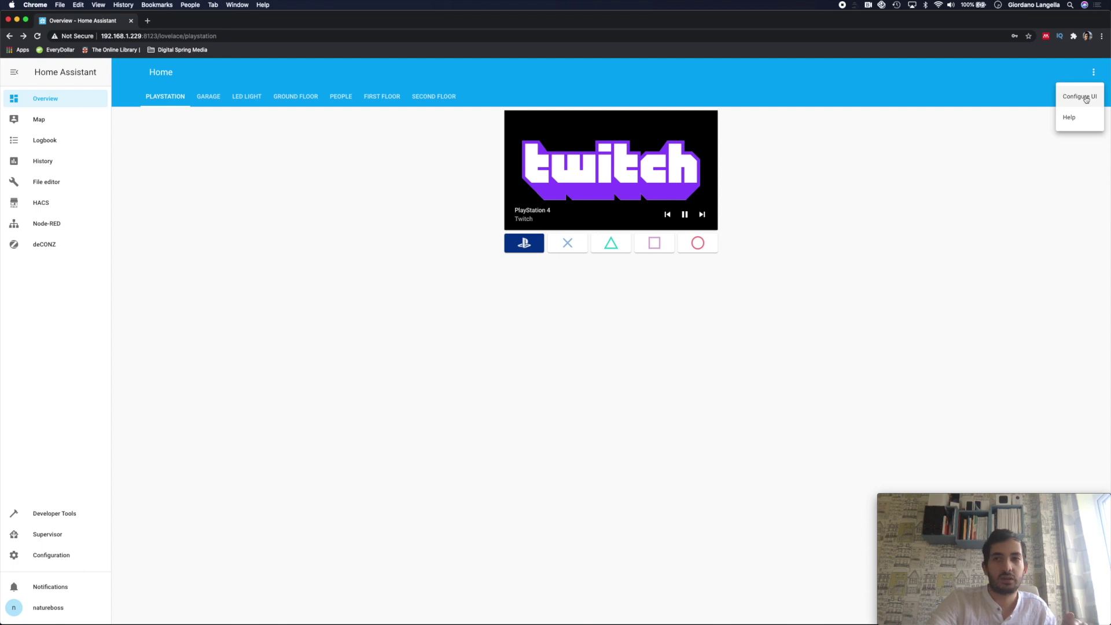
{"action": "left_click", "coordinate": [1086, 98]}
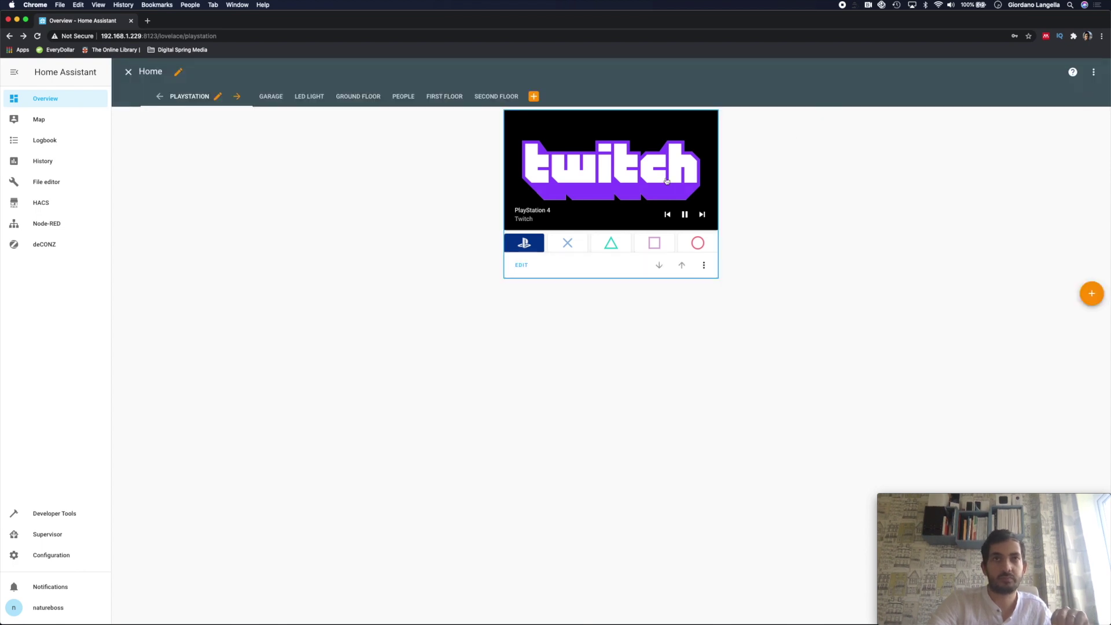
{"action": "left_click", "coordinate": [522, 268]}
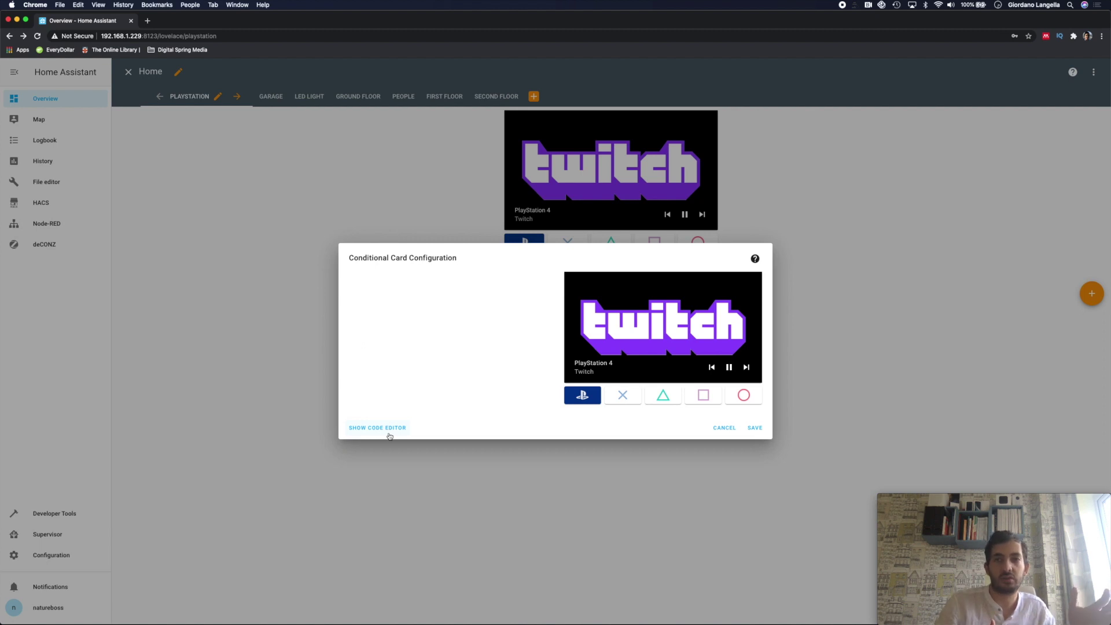
{"action": "left_click", "coordinate": [390, 434]}
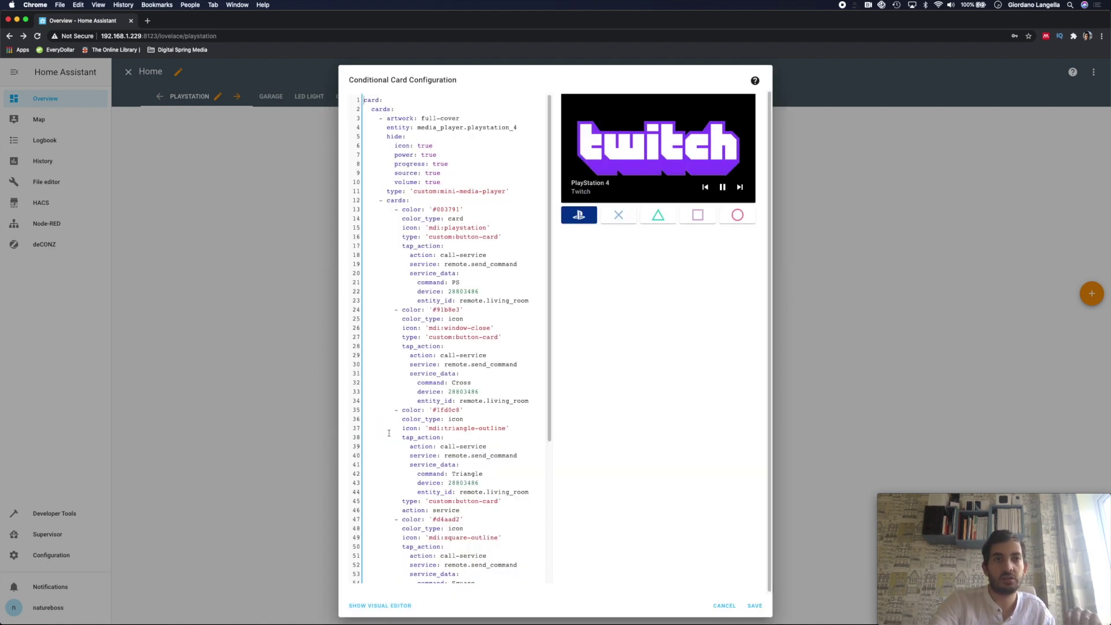
Check the card YAML's condition on switch.ps4 with state_not 'off'
{"action": "scroll", "coordinate": [423, 488], "scroll_direction": "down", "scroll_amount": 5}
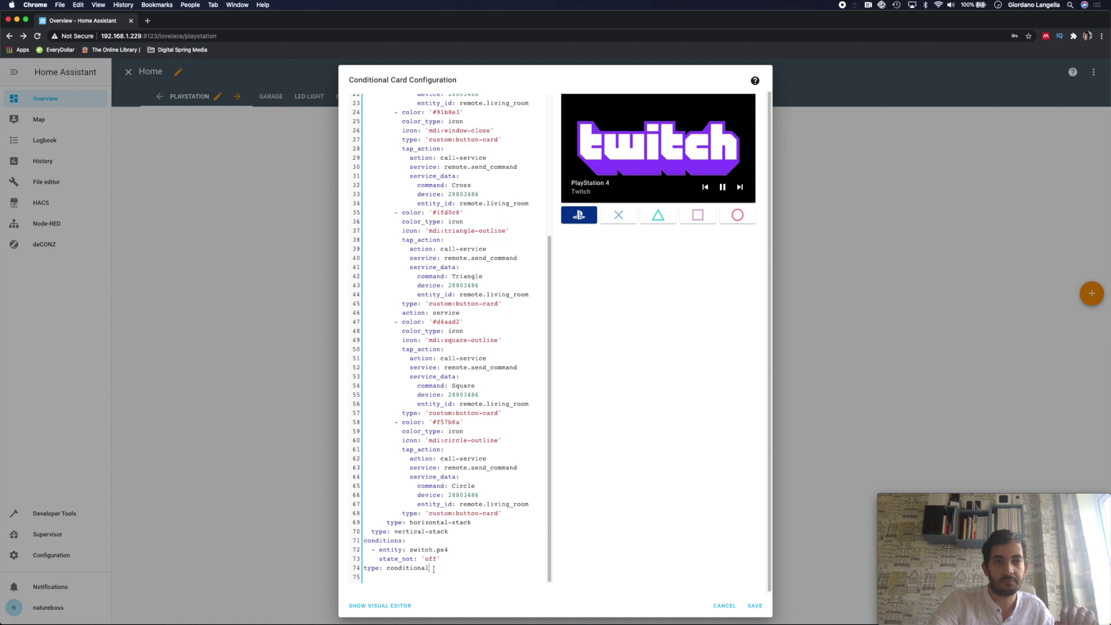
{"action": "left_click_drag", "start_coordinate": [431, 569], "coordinate": [365, 531]}
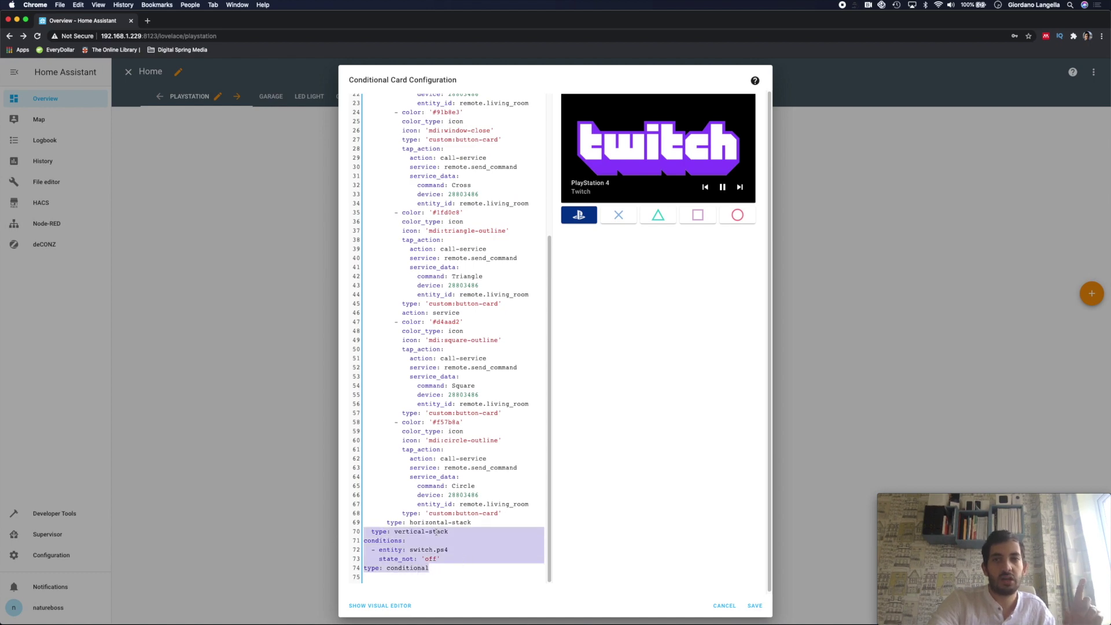
{"action": "scroll", "coordinate": [436, 531], "scroll_direction": "up", "scroll_amount": 5}
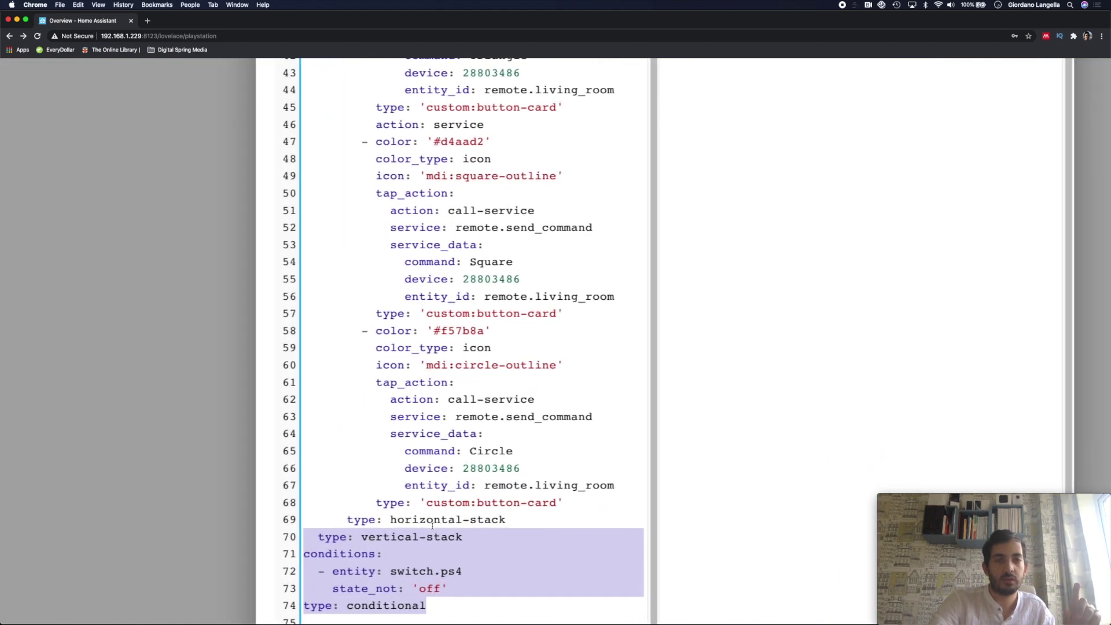
{"action": "left_click", "coordinate": [455, 569]}
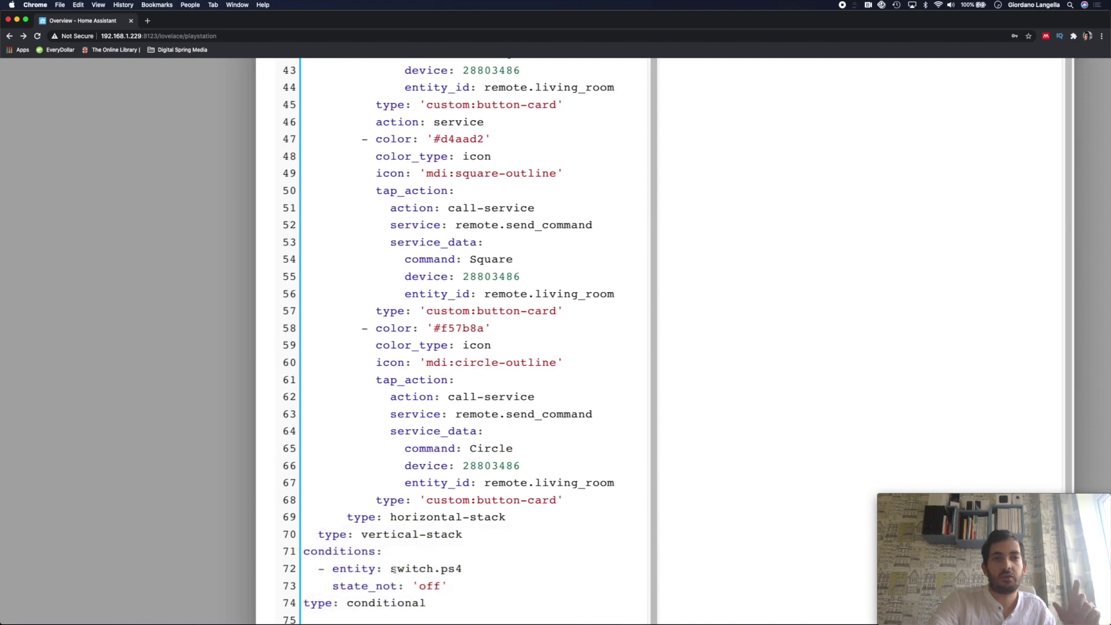
{"action": "left_click_drag", "start_coordinate": [391, 569], "coordinate": [492, 569]}
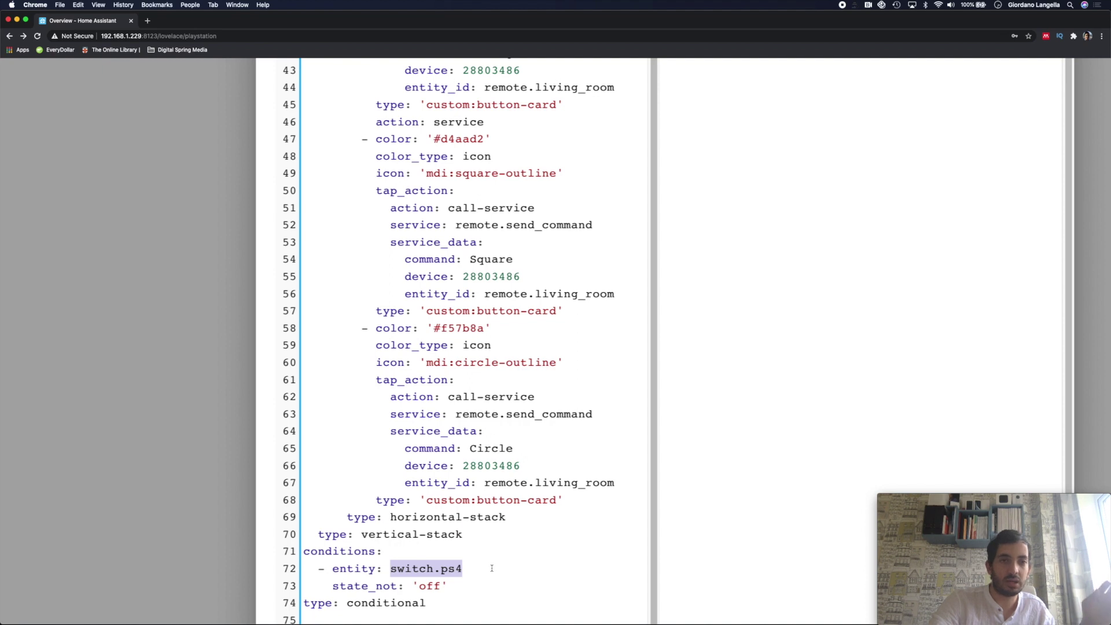
{"action": "left_click", "coordinate": [450, 588]}
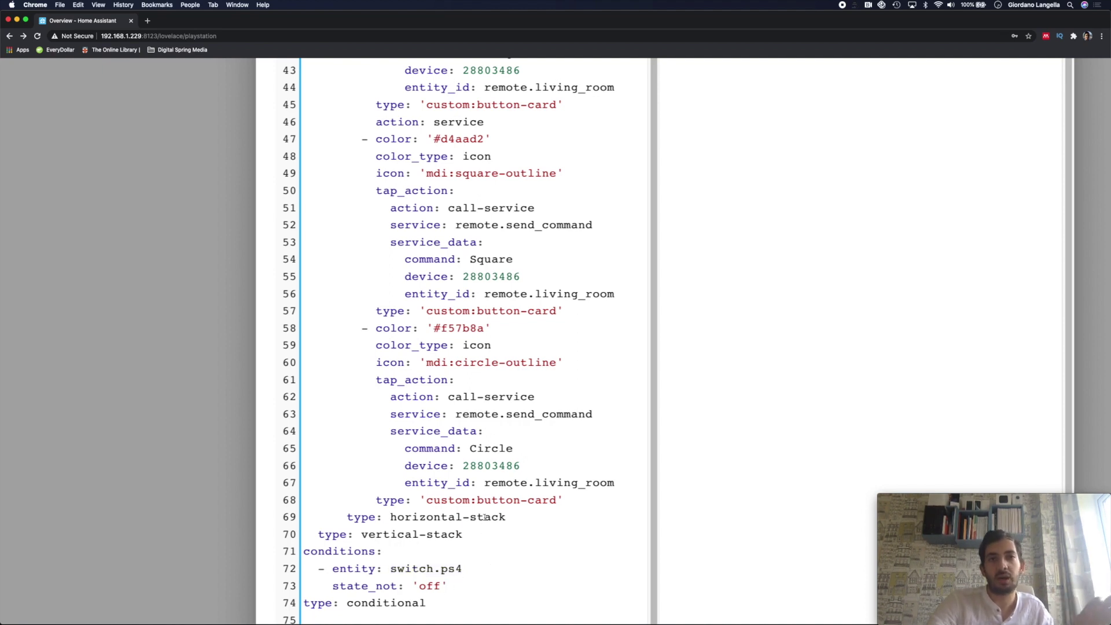
Zoom the browser out twice so the whole card dialog and preview fit
{"action": "key", "text": "super+minus"}
{"action": "key", "text": "super+minus"}
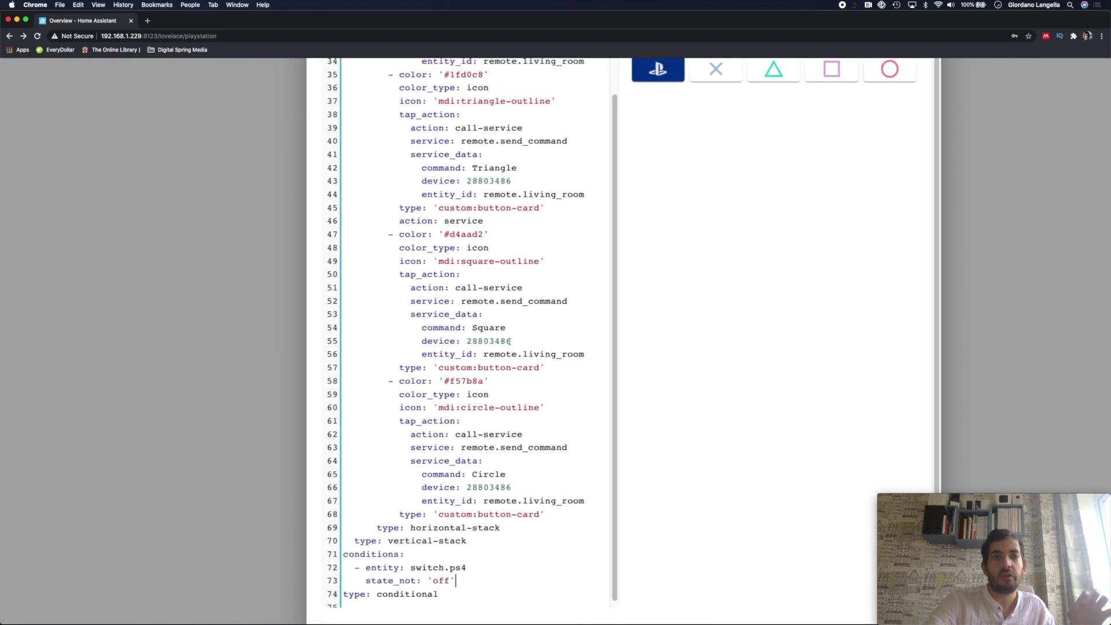
{"action": "scroll", "coordinate": [509, 342], "scroll_direction": "up", "scroll_amount": 1}
{"action": "key", "text": "super+minus"}
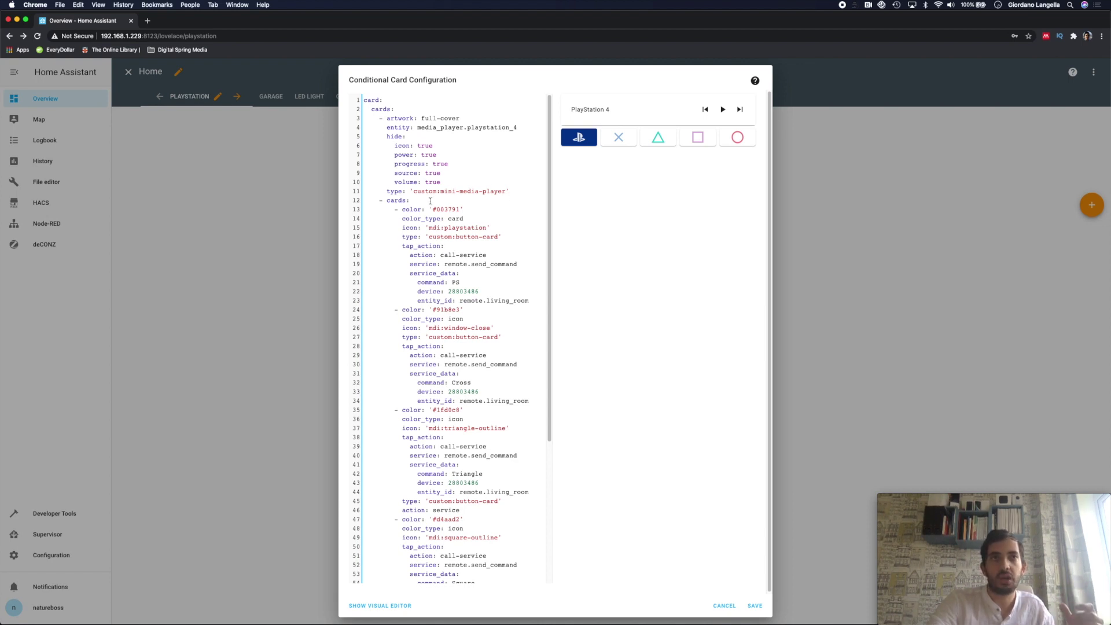
Review the mini-media-player settings and the PS button block using remote.living_room
{"action": "left_click_drag", "start_coordinate": [413, 191], "coordinate": [387, 127]}
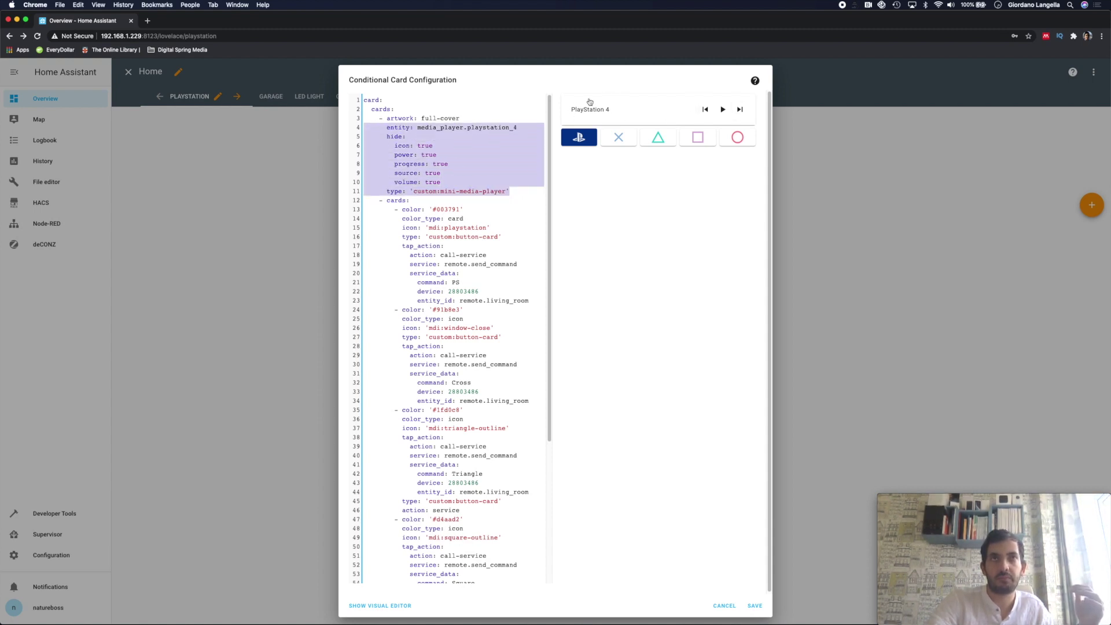
{"action": "left_click", "coordinate": [458, 161]}
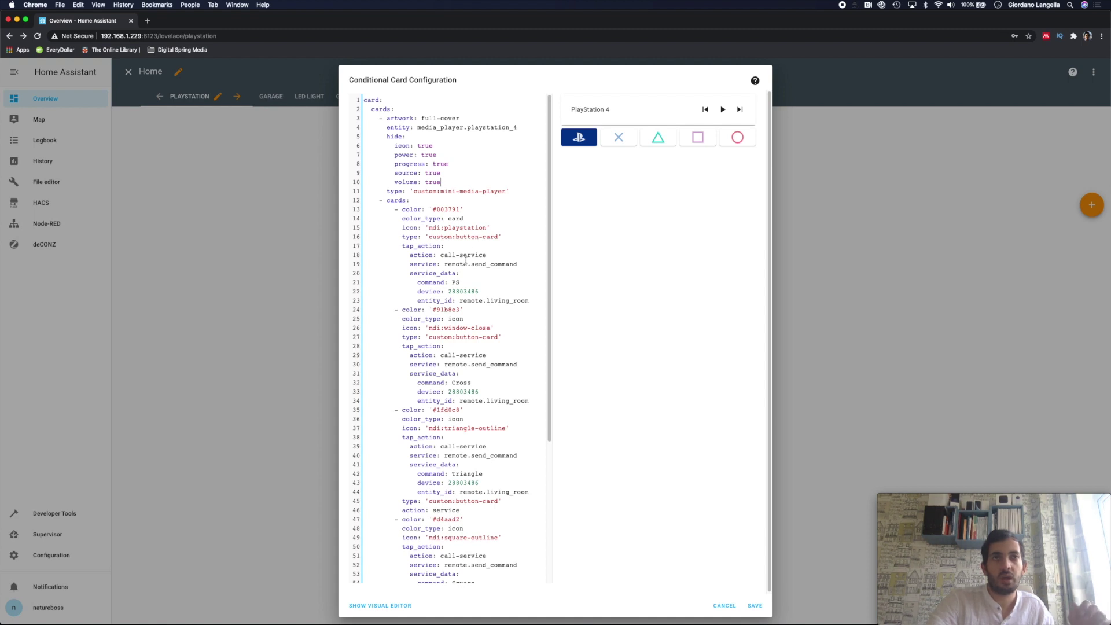
{"action": "left_click_drag", "start_coordinate": [395, 211], "coordinate": [537, 303]}
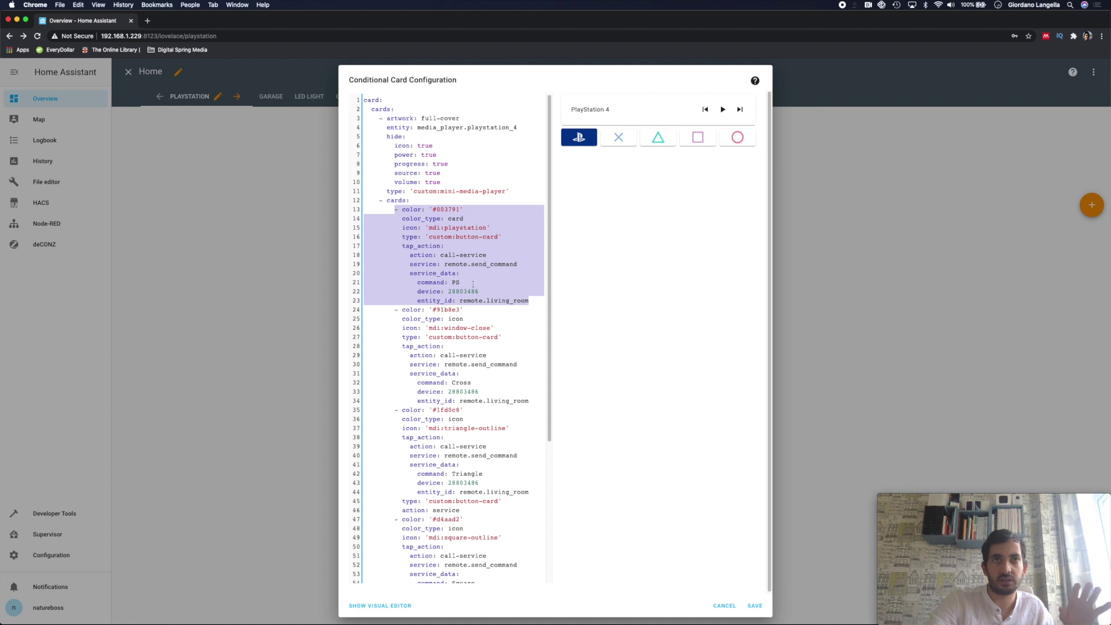
{"action": "left_click", "coordinate": [485, 252]}
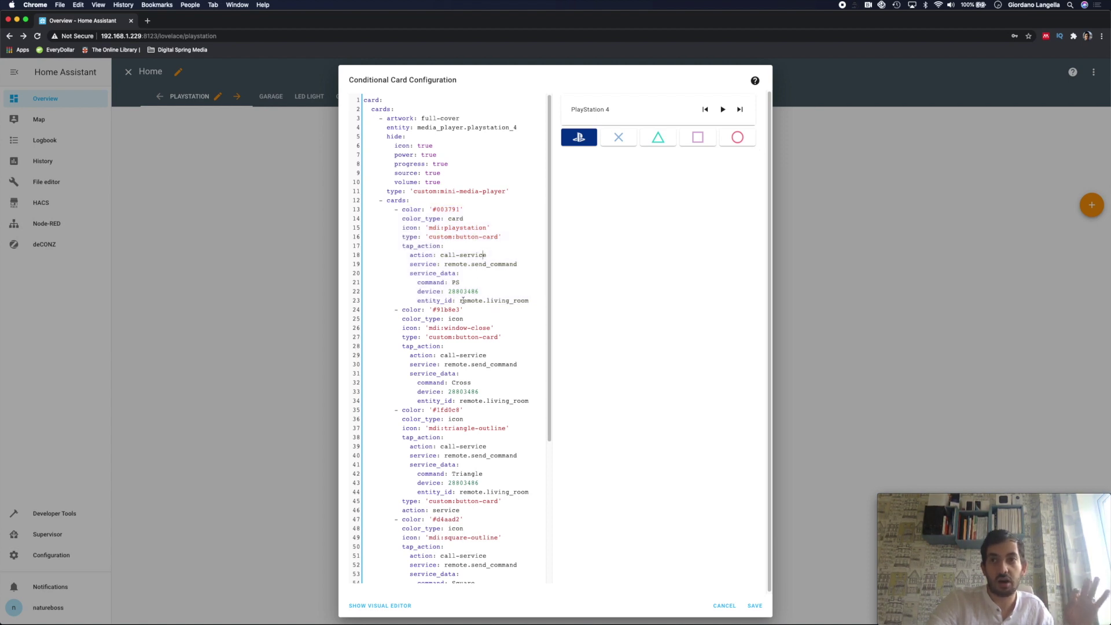
{"action": "left_click_drag", "start_coordinate": [460, 301], "coordinate": [539, 298]}
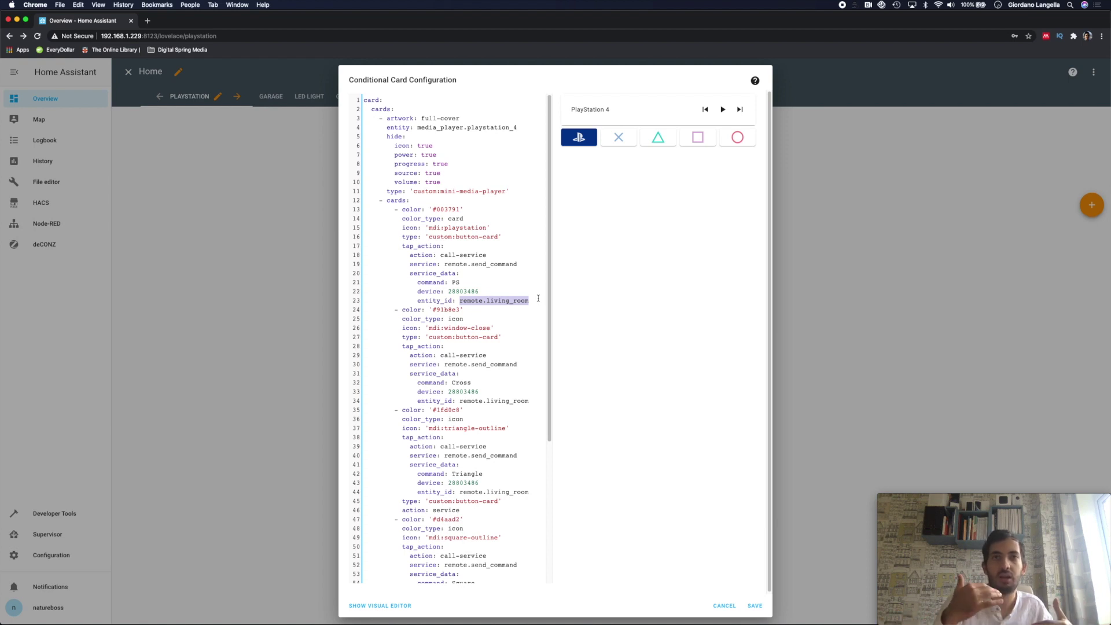
{"action": "left_click", "coordinate": [486, 280]}
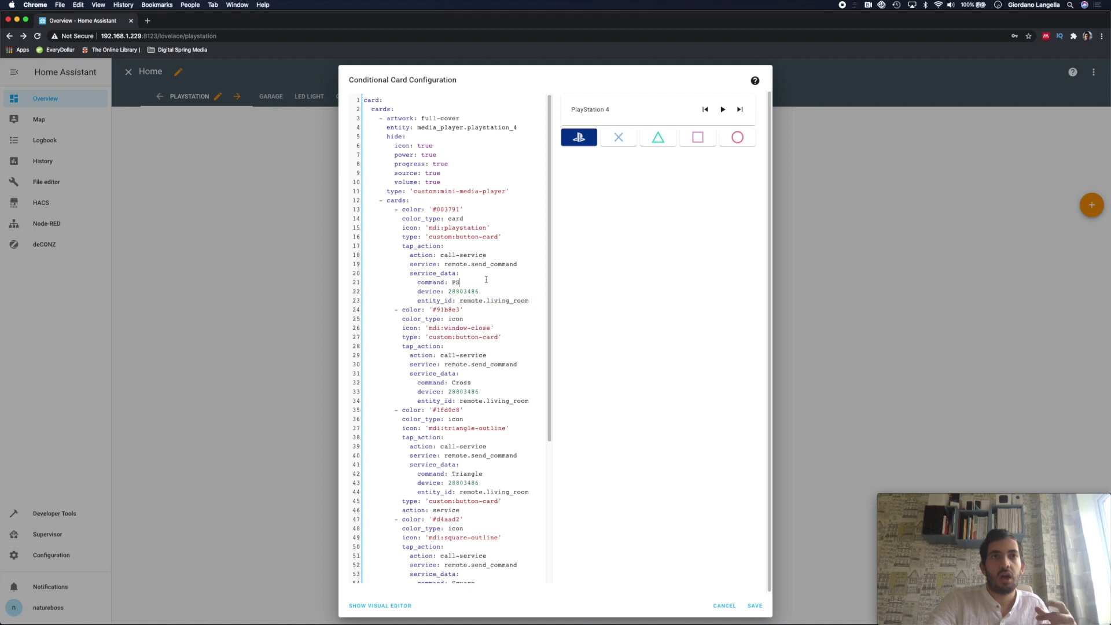
Confirm the PS command's device id 28803486 and save the conditional card
{"action": "double_click", "coordinate": [456, 283]}
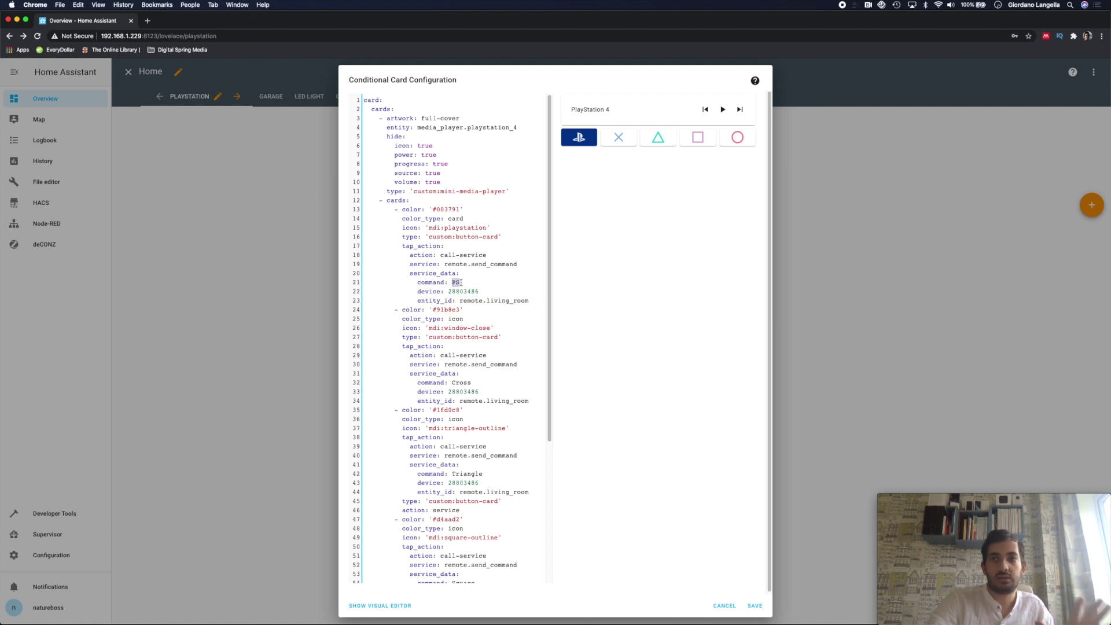
{"action": "double_click", "coordinate": [463, 291]}
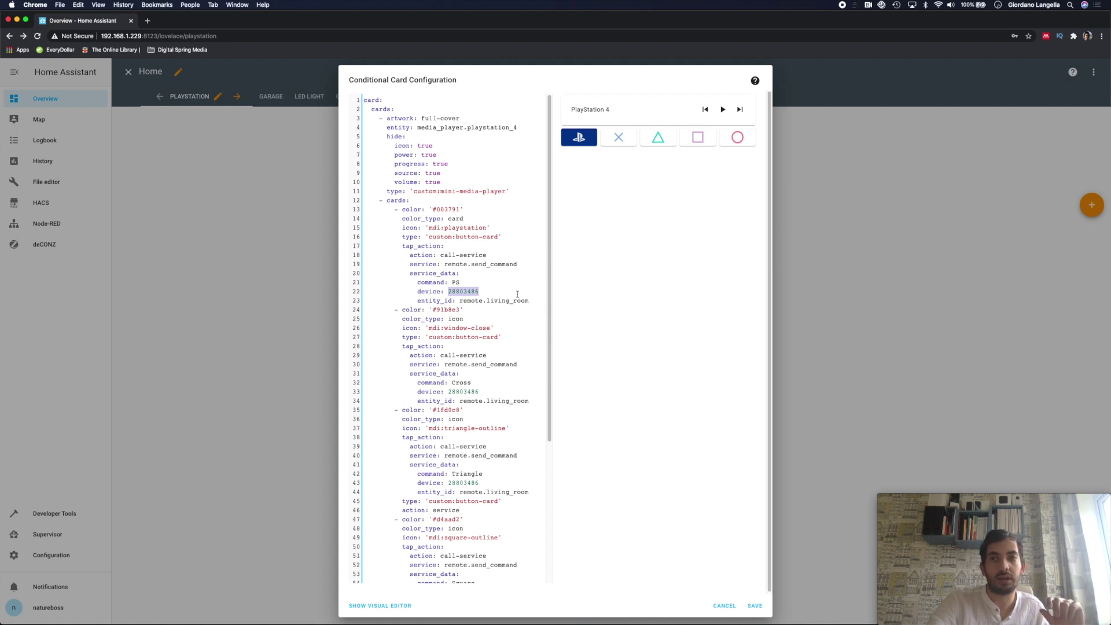
{"action": "left_click", "coordinate": [524, 300]}
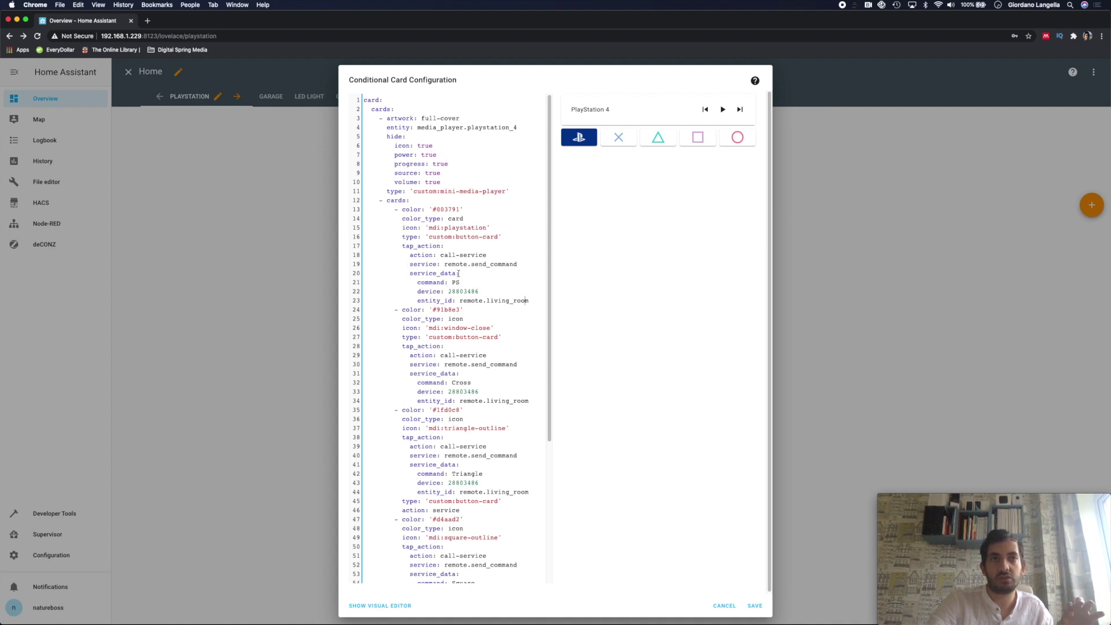
{"action": "double_click", "coordinate": [462, 291]}
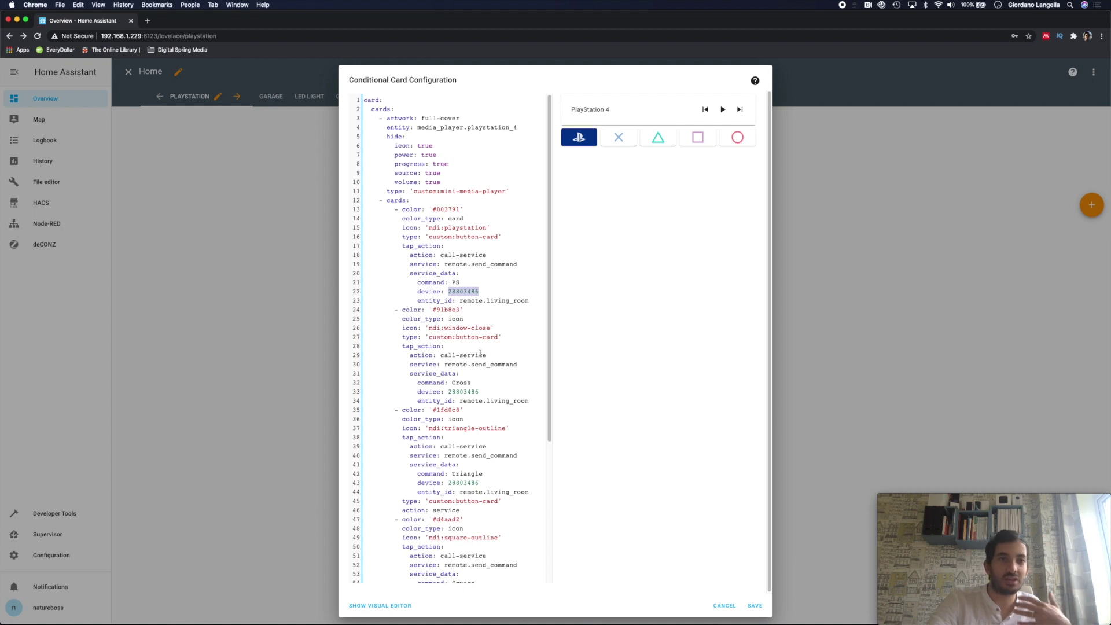
{"action": "scroll", "coordinate": [467, 392], "scroll_direction": "down", "scroll_amount": 5}
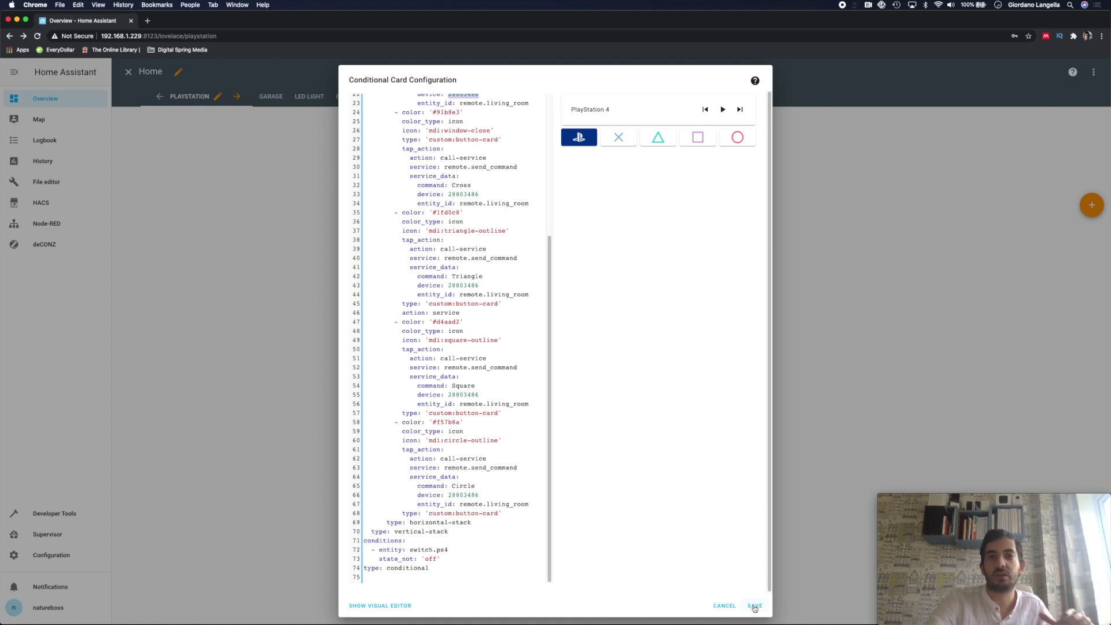
{"action": "left_click", "coordinate": [726, 608]}
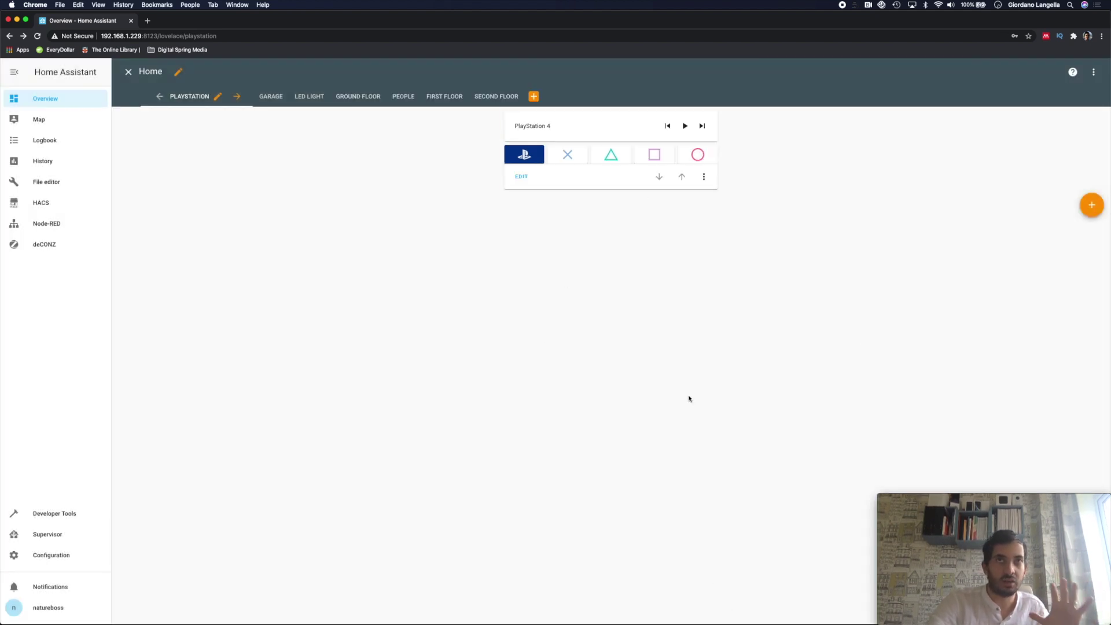
Exit edit mode so the PLAYSTATION view shows the PS4 player and five-button row
{"action": "left_click", "coordinate": [128, 72]}
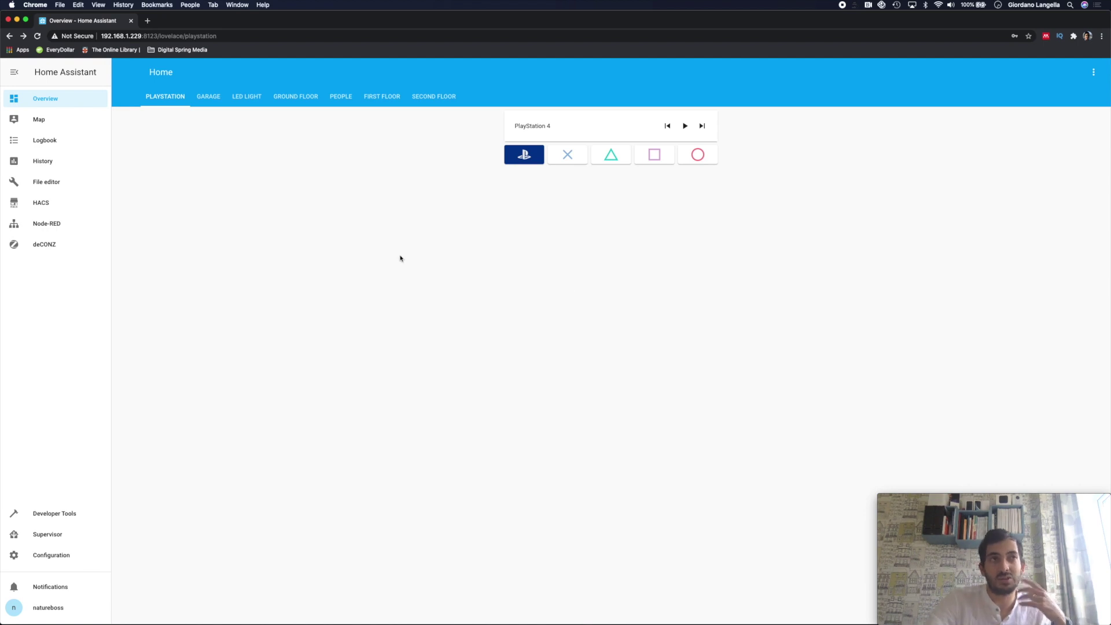
Open harmony_5269611.conf in the File editor and look over the Harmony activity ids
{"action": "left_click", "coordinate": [57, 184]}
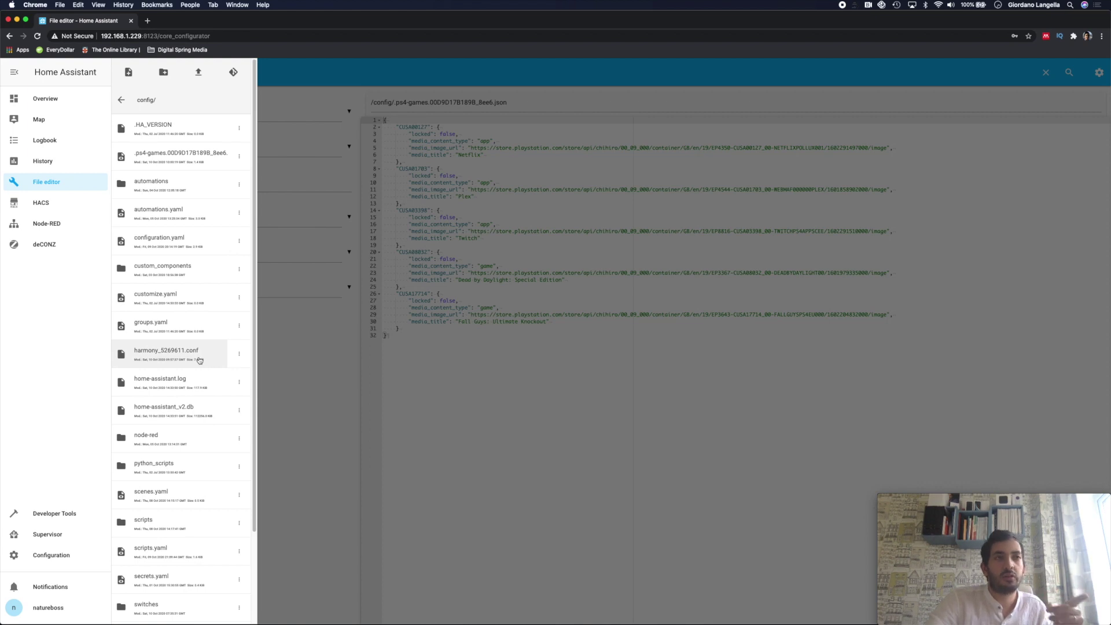
{"action": "left_click", "coordinate": [191, 358]}
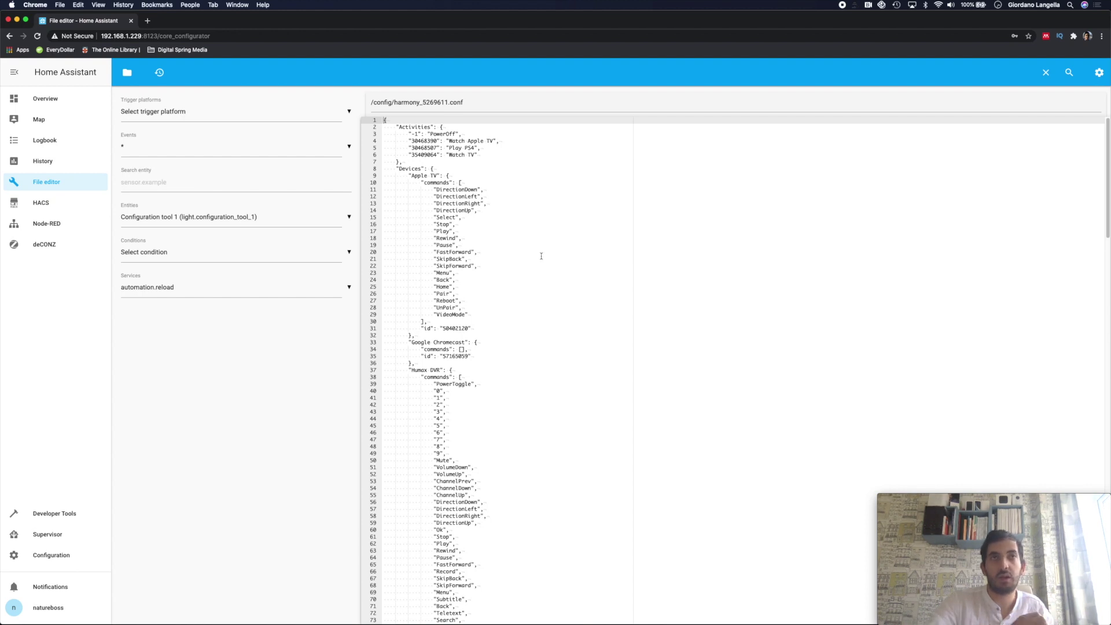
{"action": "left_click_drag", "start_coordinate": [408, 141], "coordinate": [522, 151]}
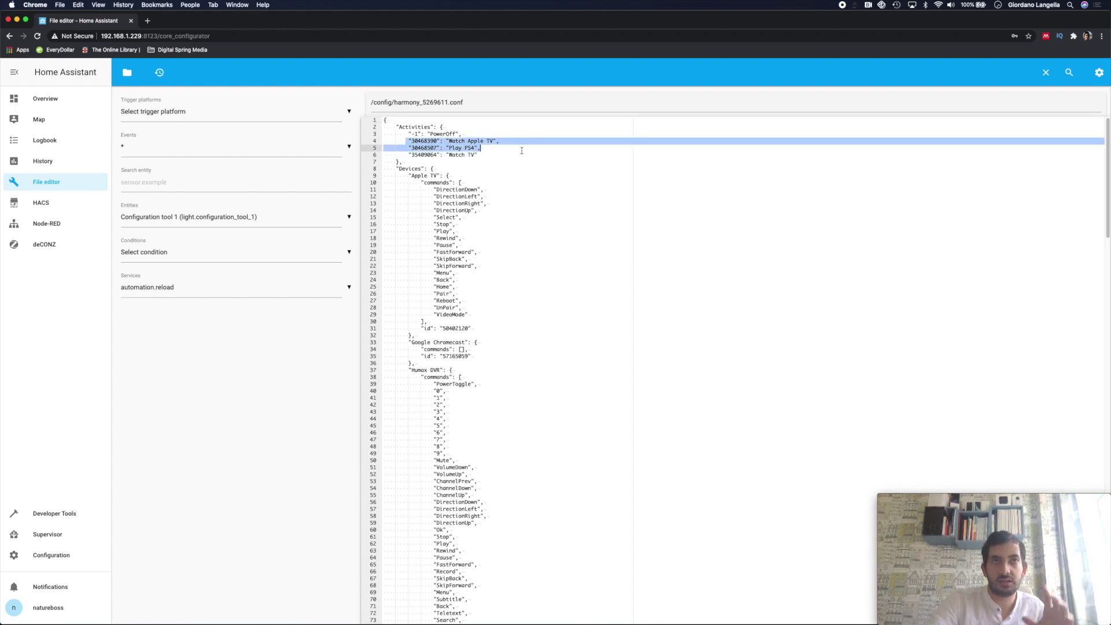
{"action": "left_click", "coordinate": [522, 151]}
Find the Sony PS4 command list and its device id 28803486
{"action": "scroll", "coordinate": [525, 294], "scroll_direction": "down", "scroll_amount": 3}
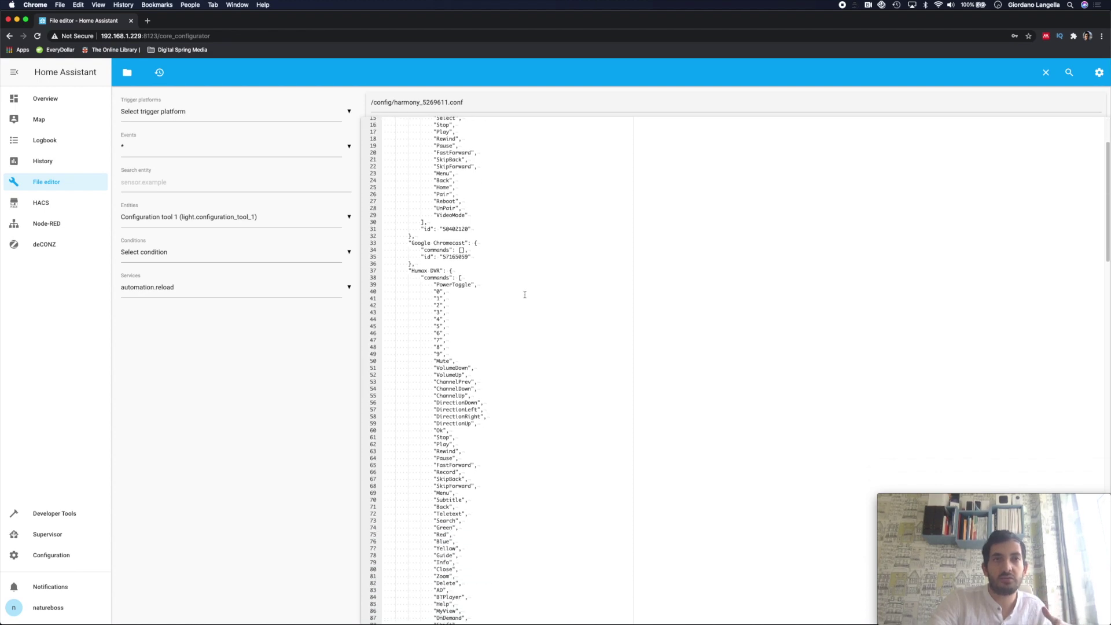
{"action": "scroll", "coordinate": [525, 295], "scroll_direction": "down", "scroll_amount": 15}
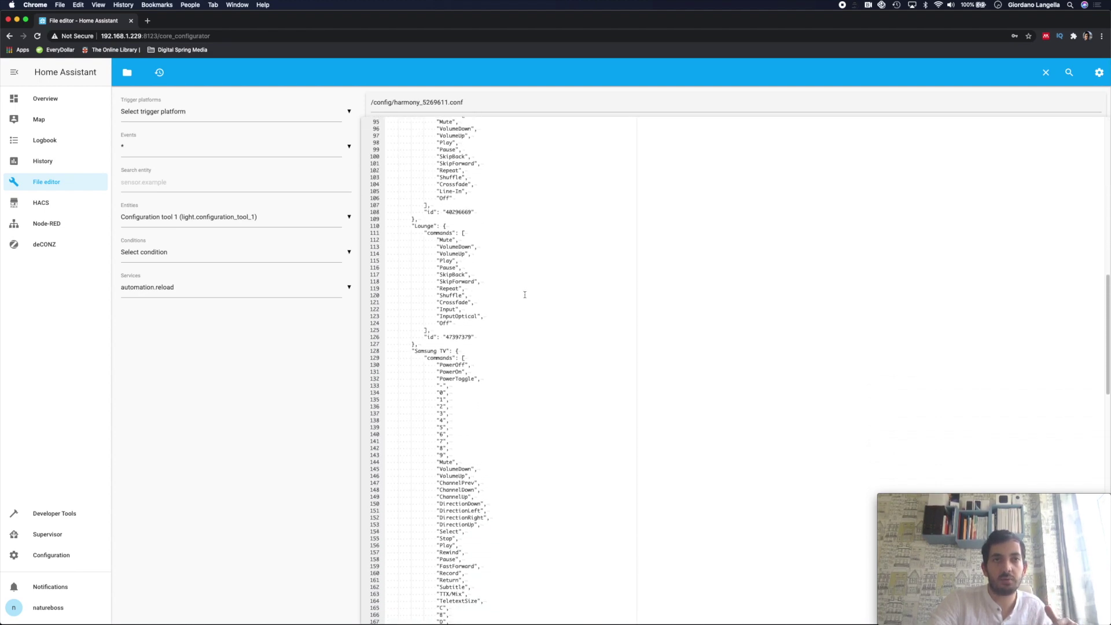
{"action": "scroll", "coordinate": [525, 295], "scroll_direction": "down", "scroll_amount": 20}
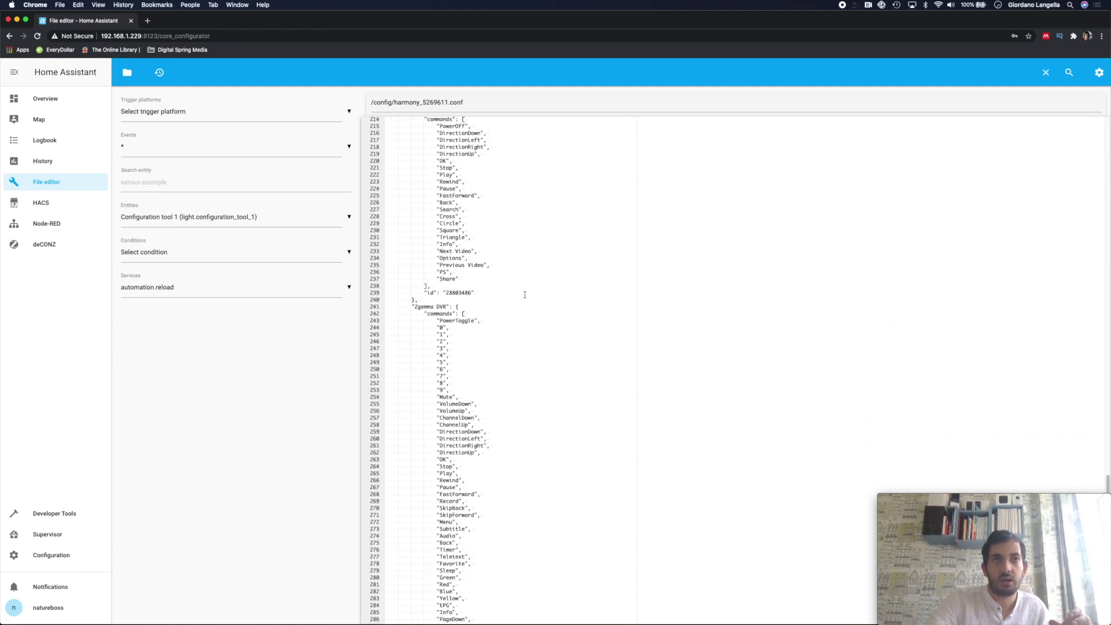
{"action": "scroll", "coordinate": [525, 295], "scroll_direction": "up", "scroll_amount": 3}
{"action": "left_click_drag", "start_coordinate": [412, 223], "coordinate": [540, 392]}
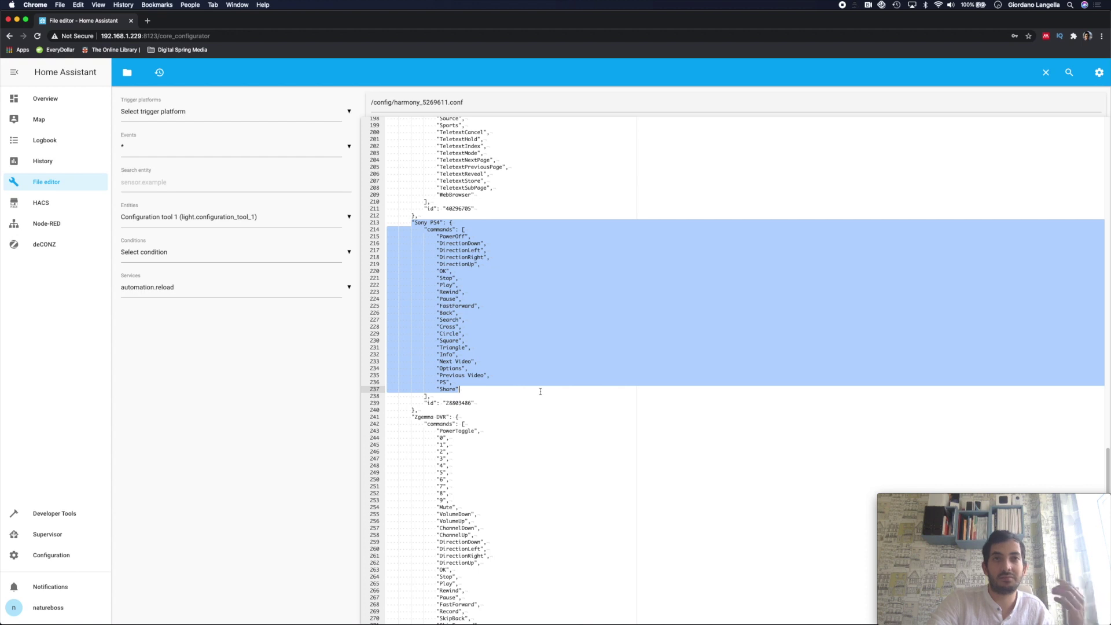
{"action": "left_click", "coordinate": [515, 345]}
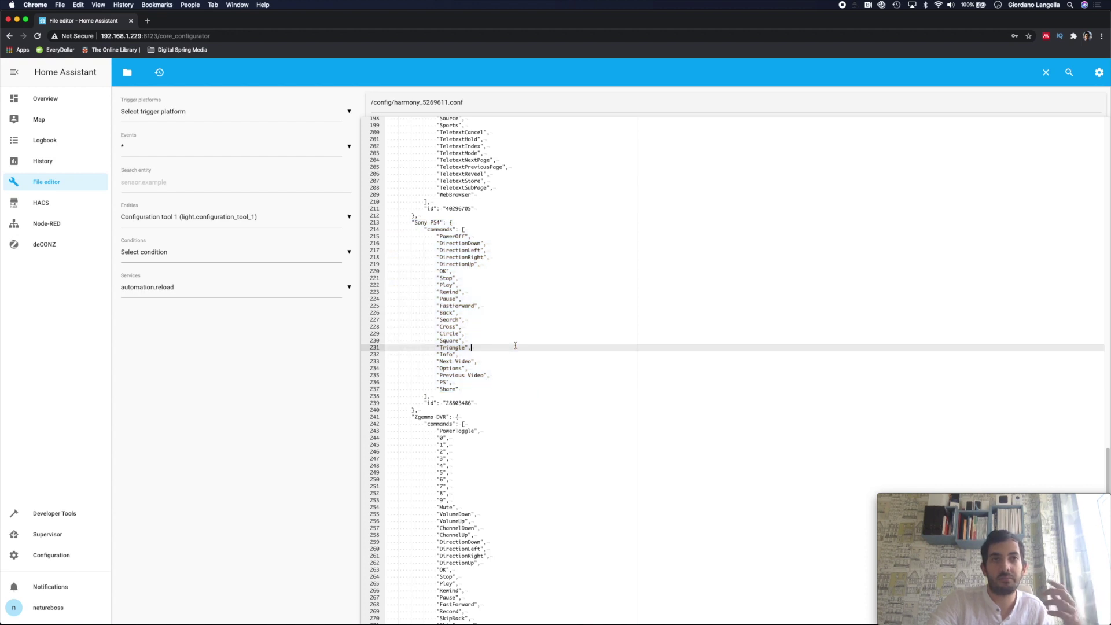
{"action": "double_click", "coordinate": [466, 403]}
{"action": "scroll", "coordinate": [521, 414], "scroll_direction": "up", "scroll_amount": 2}
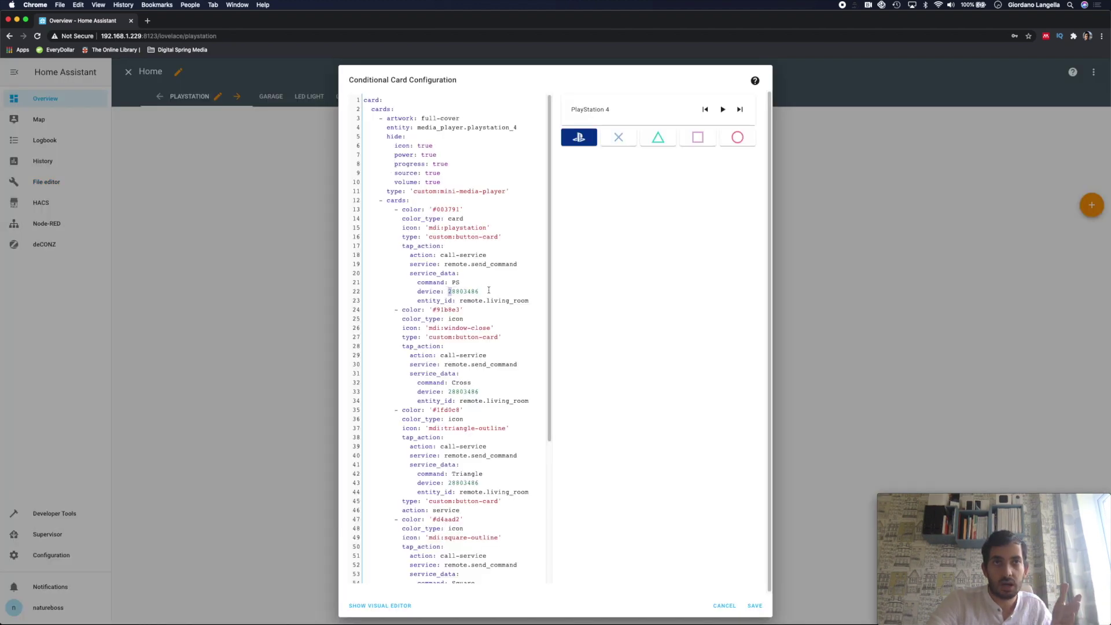
Verify device id 28803486 in the card config, then close the editor
{"action": "left_click_drag", "start_coordinate": [449, 292], "coordinate": [496, 291]}
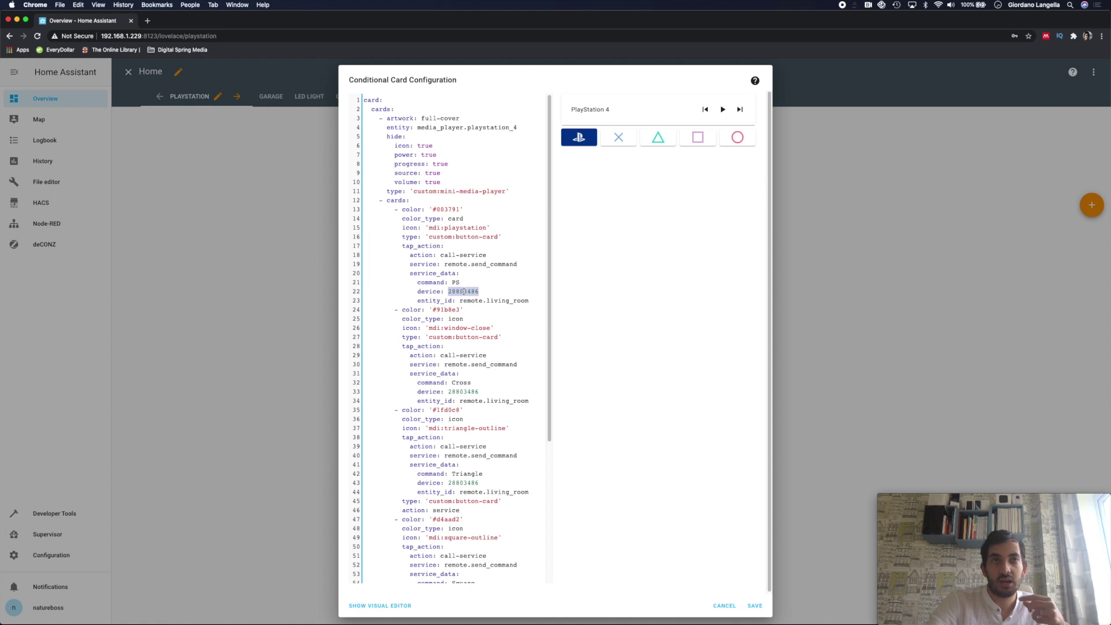
{"action": "left_click", "coordinate": [755, 605]}
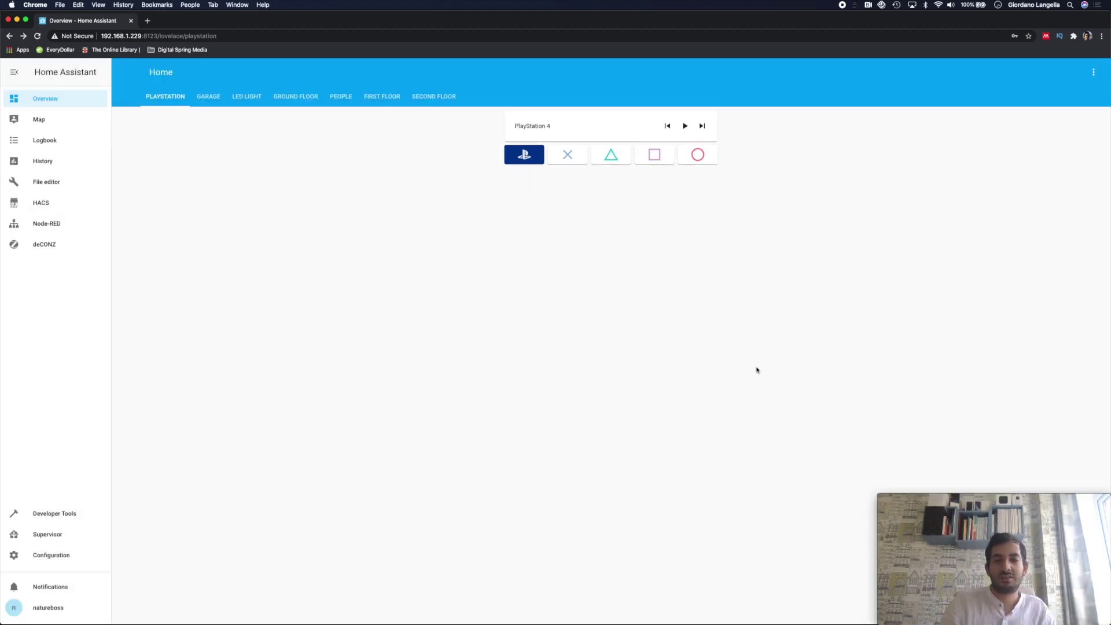